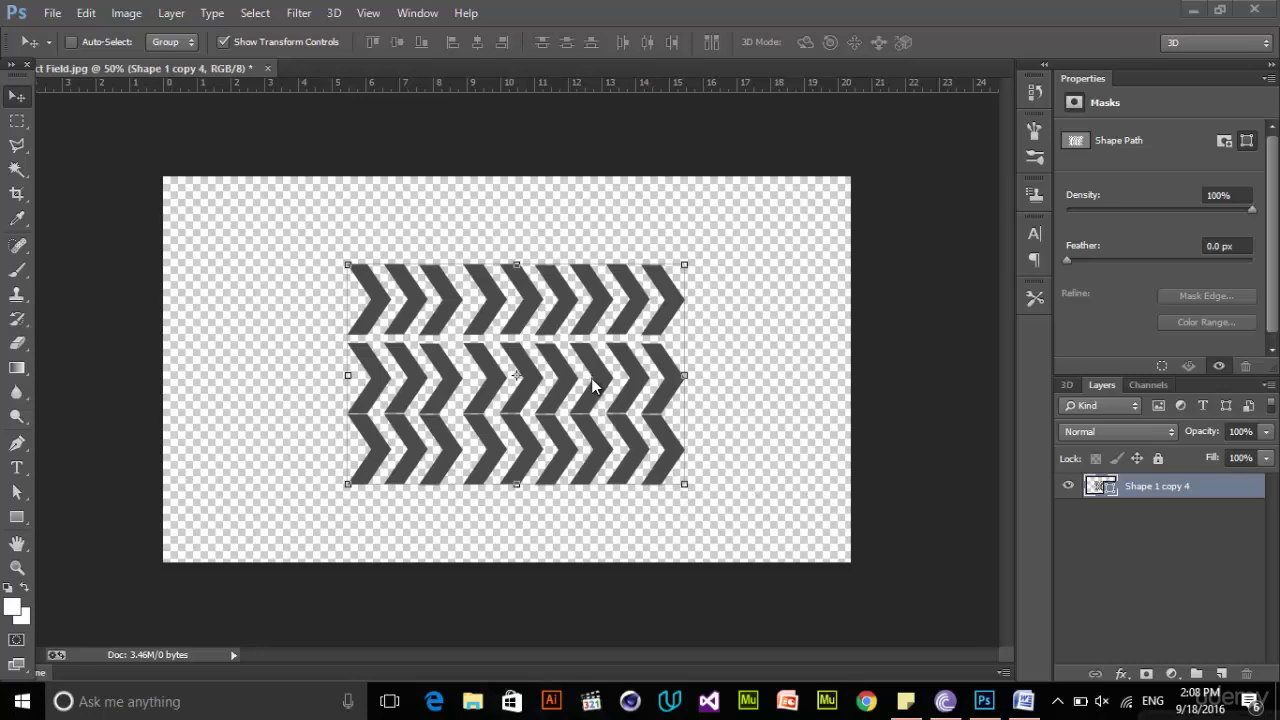
- Nudge the chevron arrangement slightly into position with the Move tool
{"action": "left_click_drag", "start_coordinate": [592, 388], "coordinate": [586, 322]}
{"action": "left_click", "coordinate": [86, 13]}
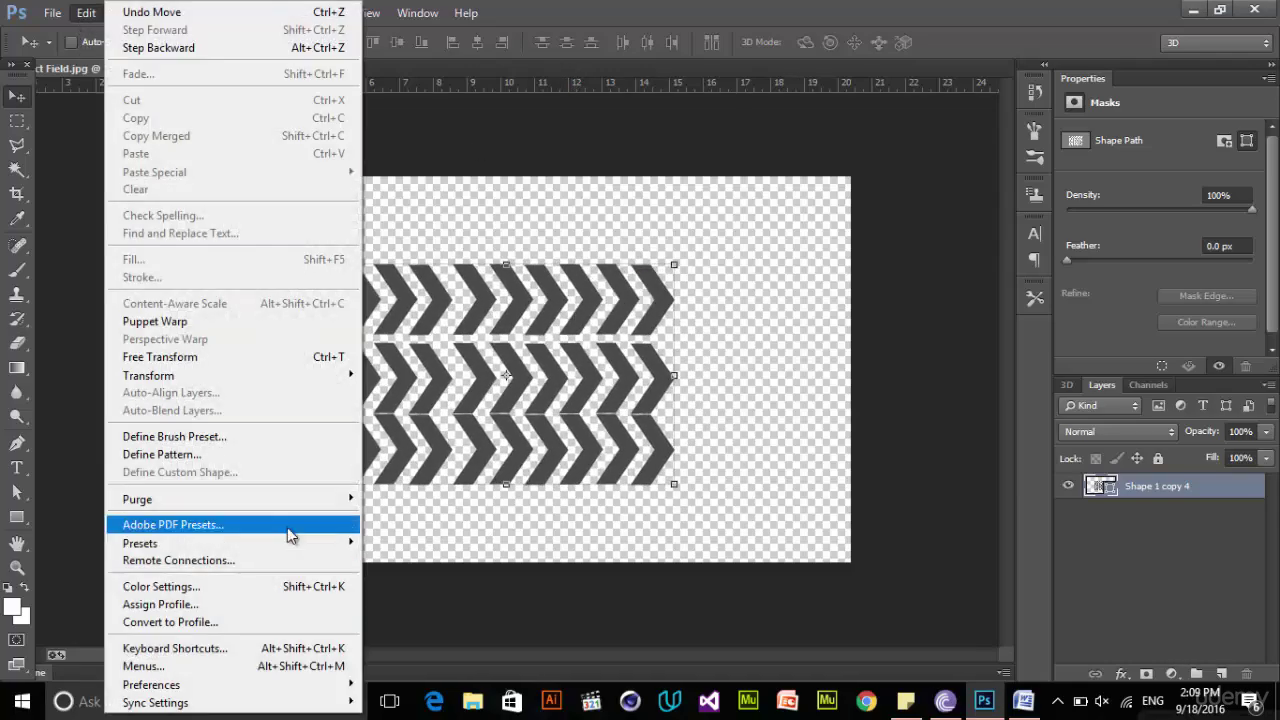
- Define the chevron arrangement as a pattern named 'new patterns'
{"action": "left_click", "coordinate": [180, 456]}
{"action": "left_click_drag", "start_coordinate": [527, 201], "coordinate": [784, 323]}
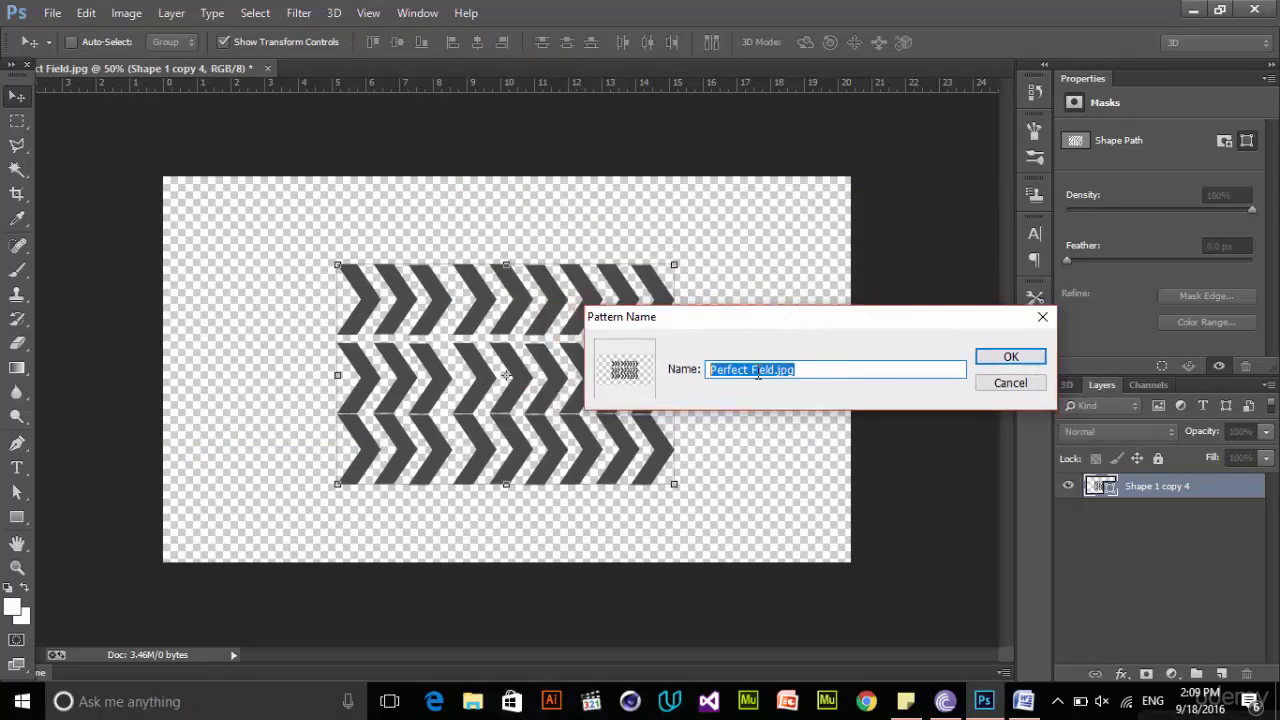
{"action": "type", "text": "new patterns"}
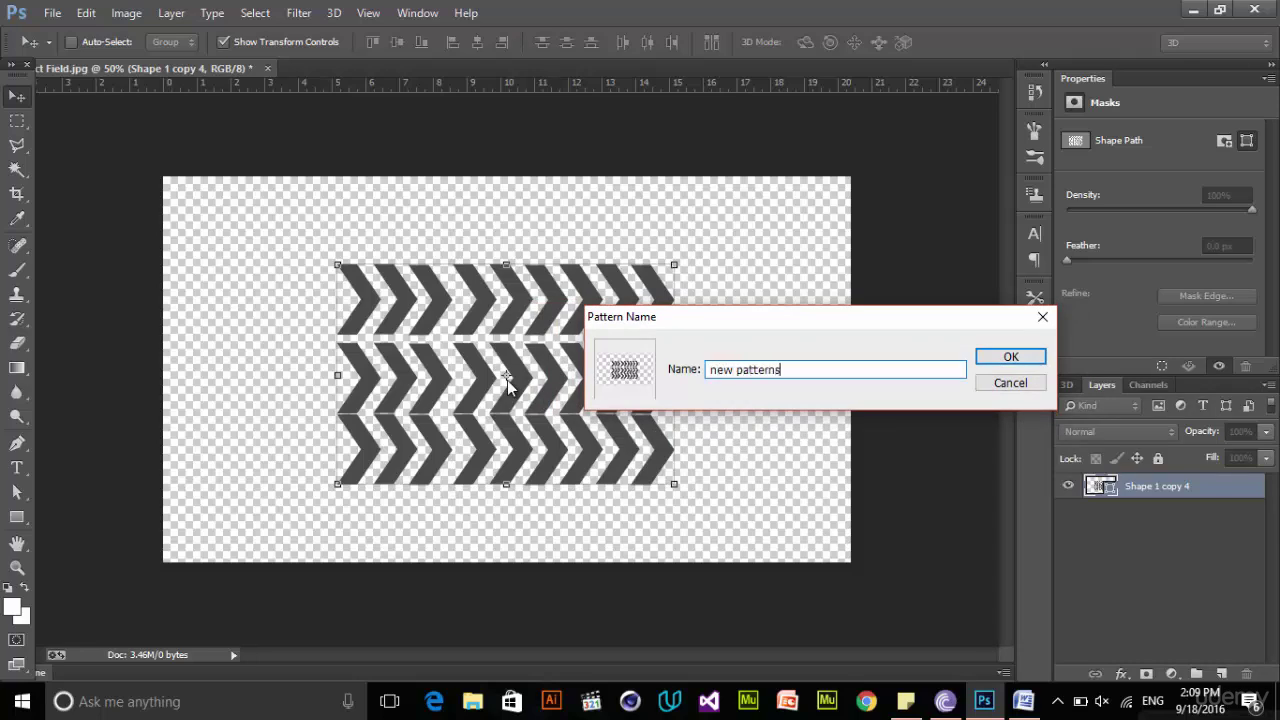
{"action": "key", "text": "Return"}
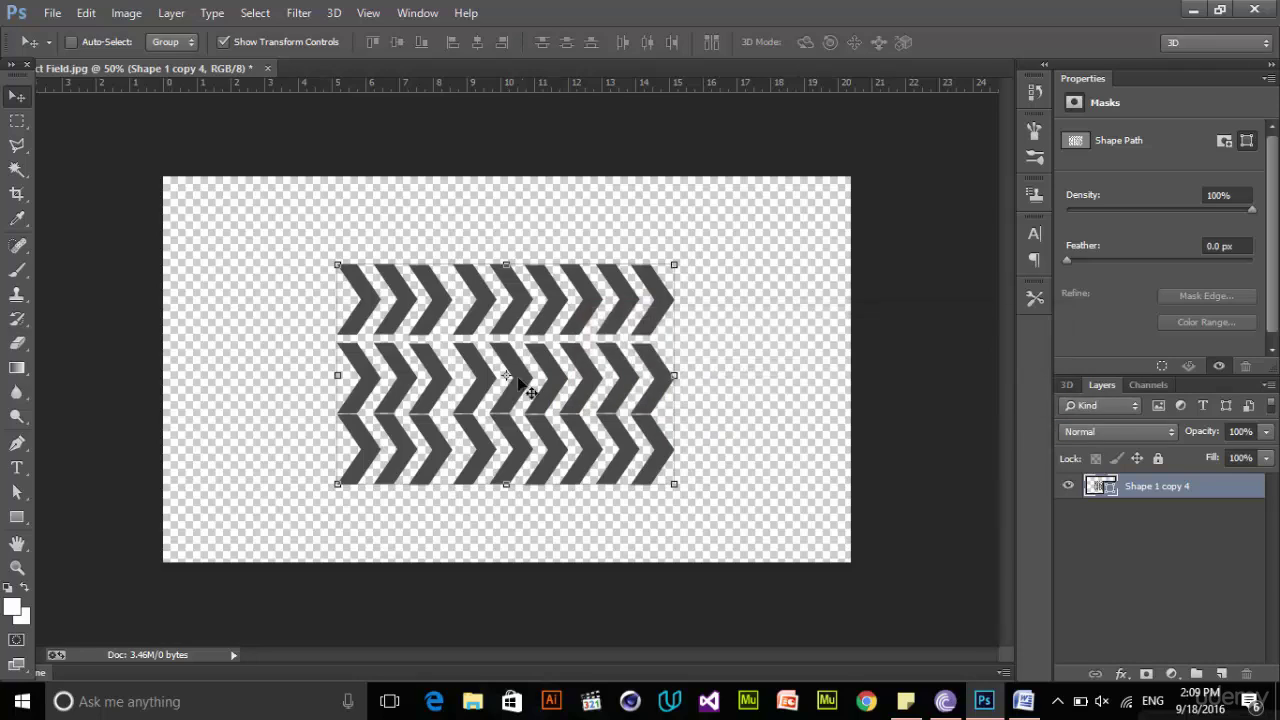
- Draw a rectangle covering the whole canvas, delete the chevron layer and stretch the rectangle slightly
{"action": "left_click_drag", "start_coordinate": [1200, 491], "coordinate": [1172, 493]}
{"action": "key", "text": "u"}
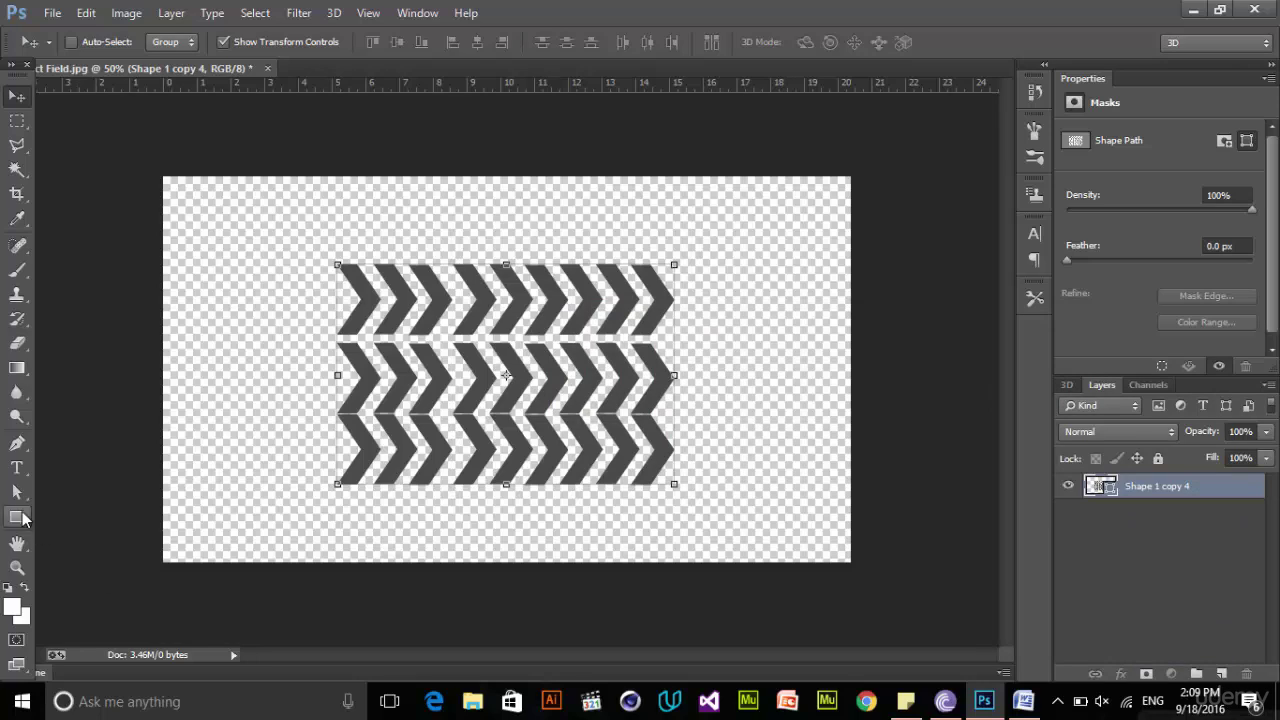
{"action": "left_click_drag", "start_coordinate": [163, 177], "coordinate": [854, 564]}
{"action": "left_click", "coordinate": [1182, 520]}
{"action": "left_click_drag", "start_coordinate": [1168, 522], "coordinate": [1250, 668]}
{"action": "left_click", "coordinate": [17, 95]}
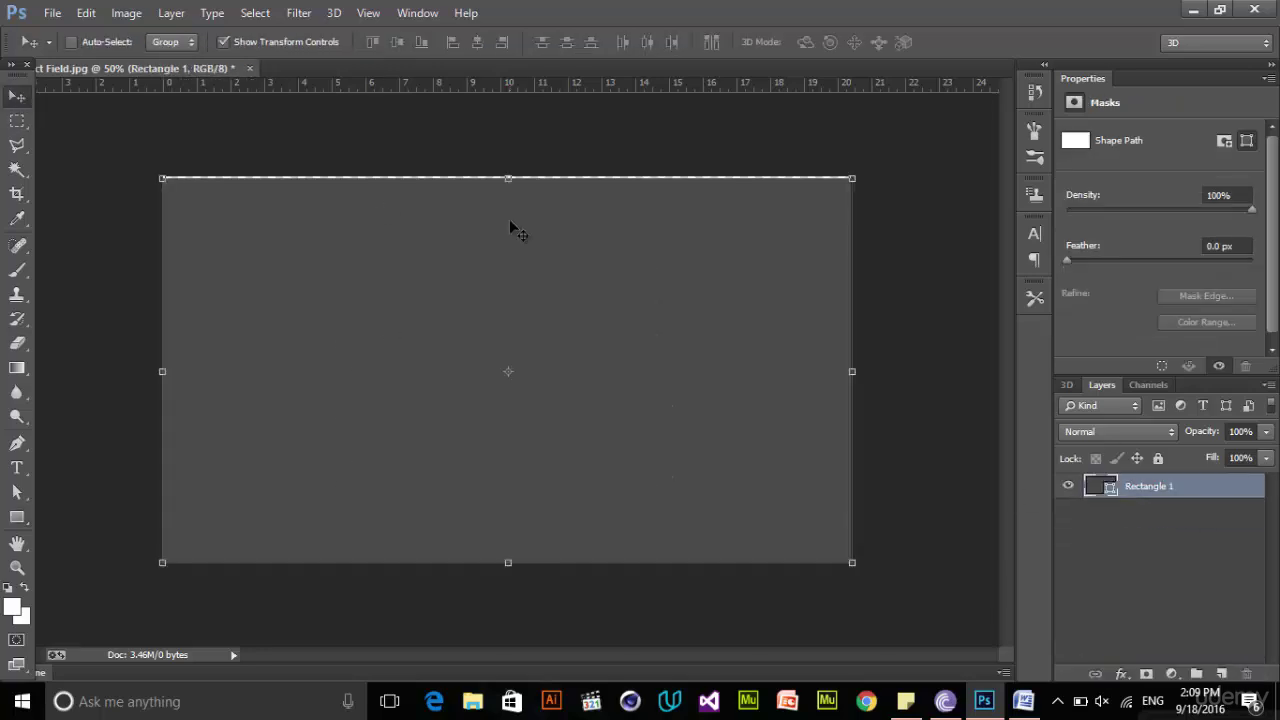
{"action": "left_click_drag", "start_coordinate": [852, 563], "coordinate": [858, 566]}
{"action": "key", "text": "Return"}
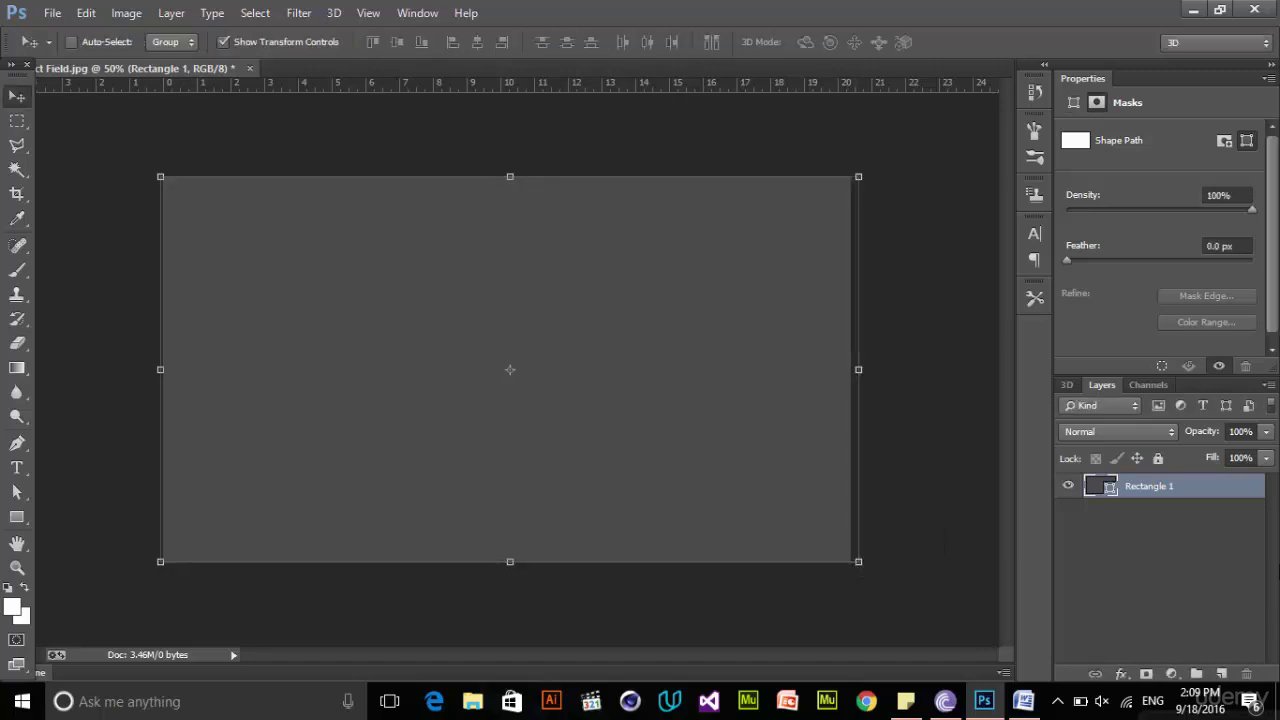
- Fill the rectangle with dark maroon and duplicate it as 'Rectangle 1 copy'
{"action": "right_click", "coordinate": [1148, 488]}
{"action": "left_click", "coordinate": [15, 518]}
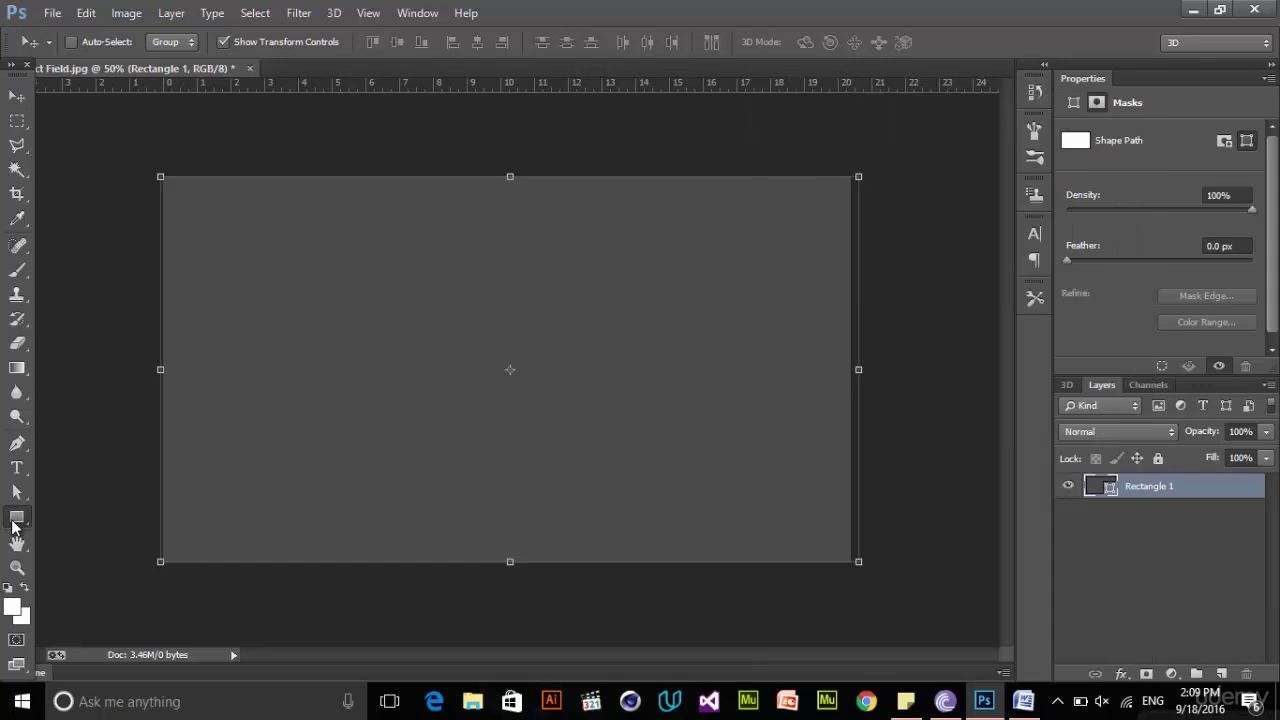
{"action": "left_click", "coordinate": [170, 43]}
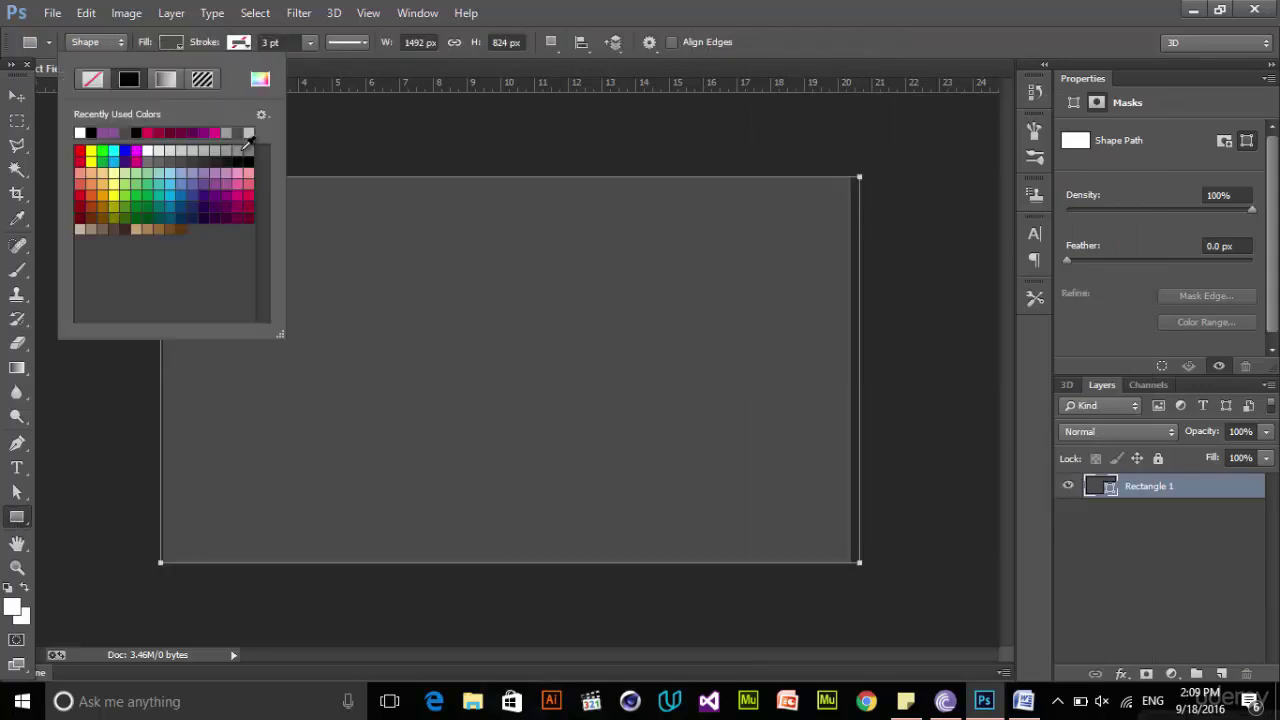
{"action": "left_click", "coordinate": [252, 210]}
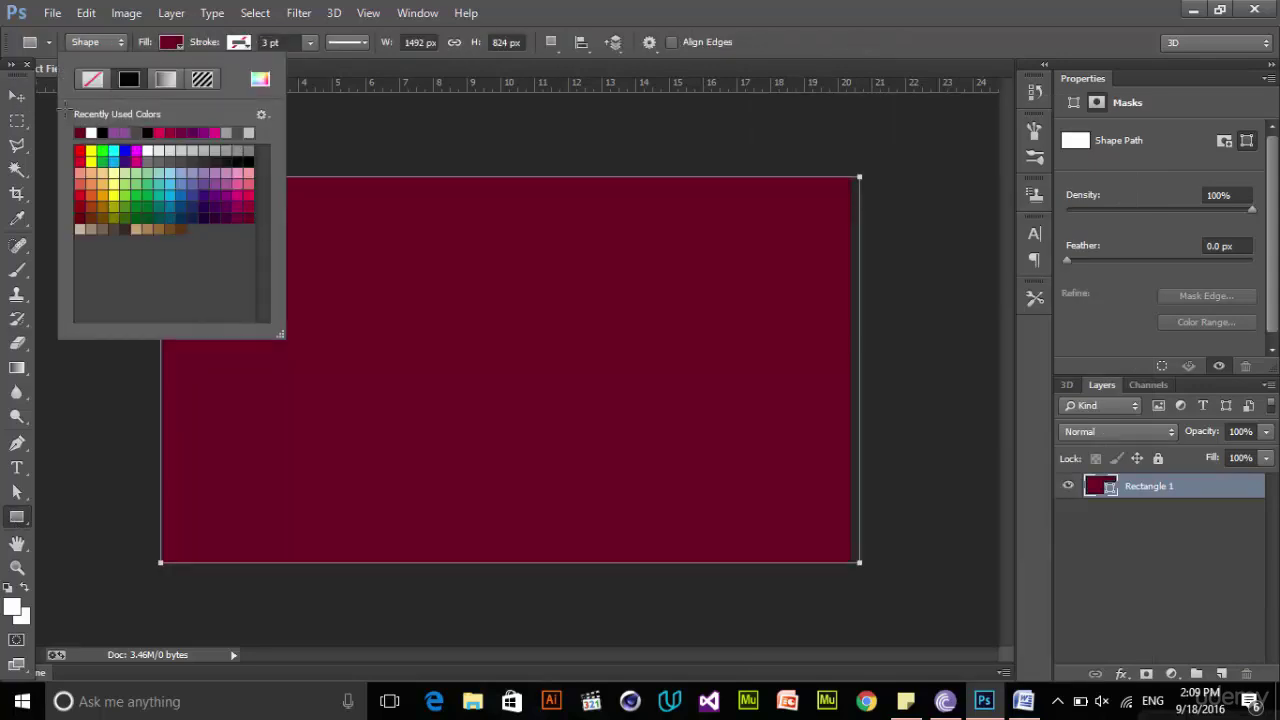
{"action": "key", "text": "v"}
{"action": "left_click", "coordinate": [1145, 500]}
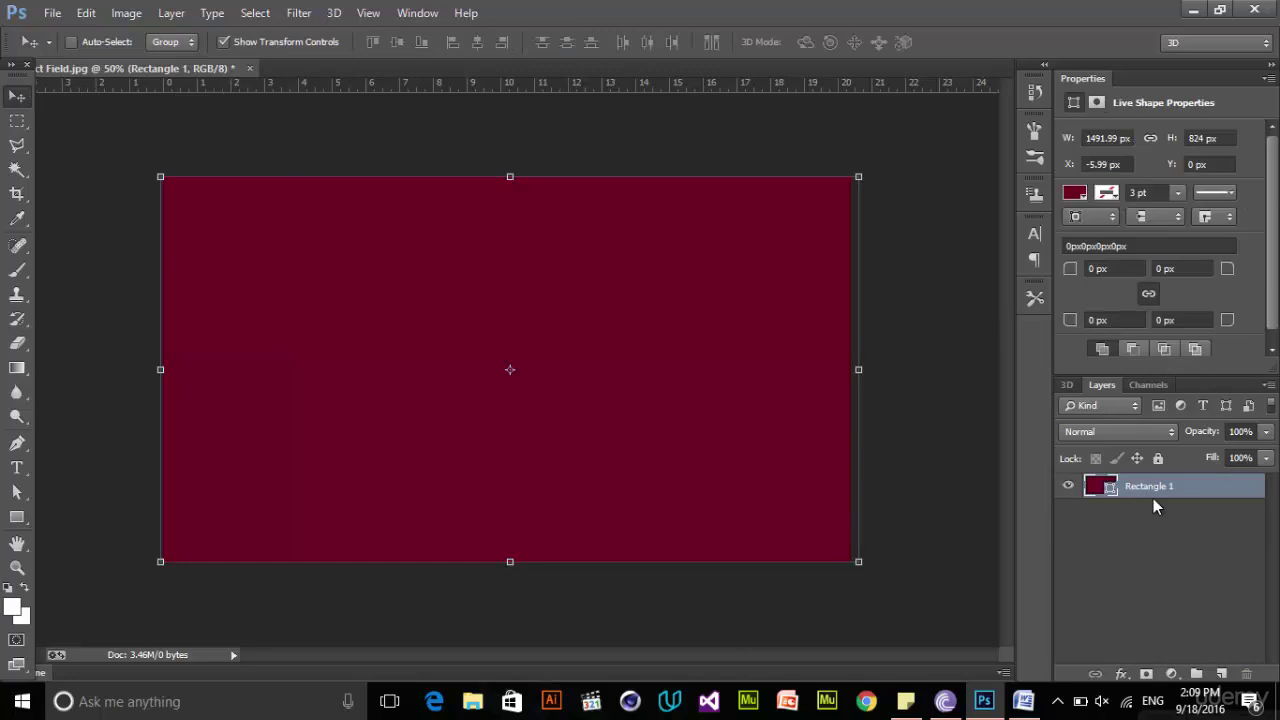
{"action": "key", "text": "ctrl+j"}
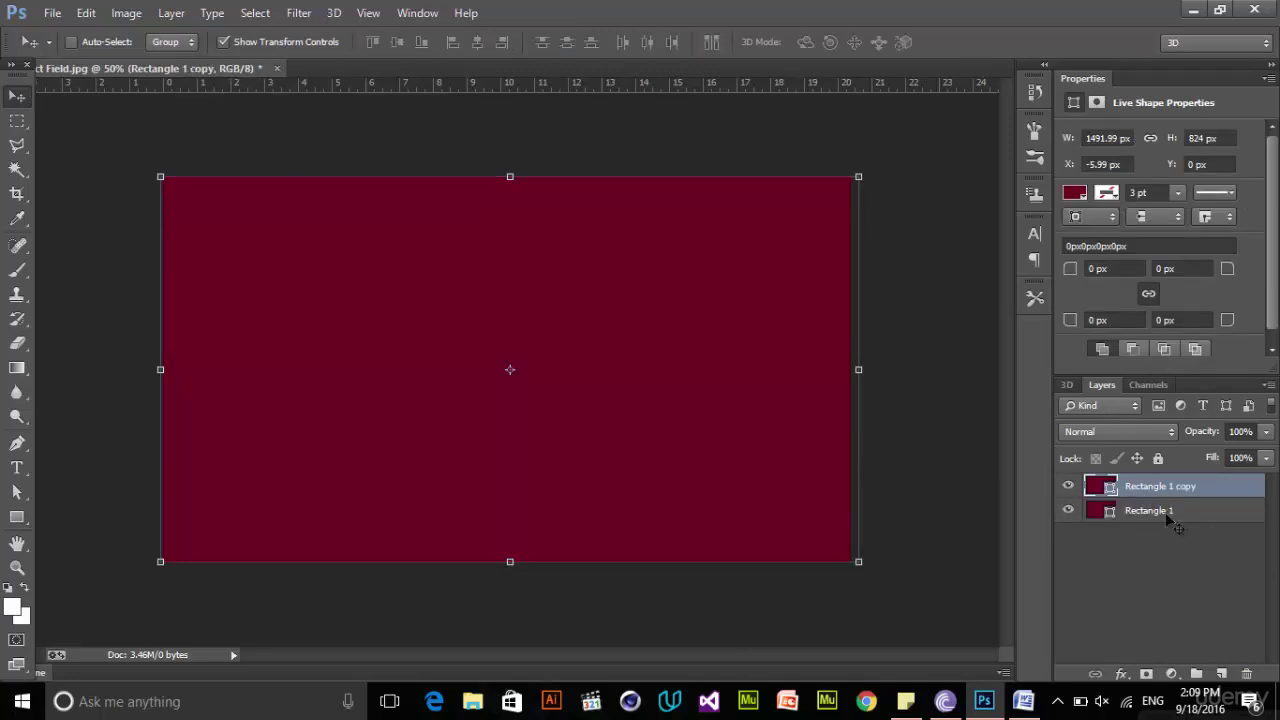
- Fill the rectangle copy with the chevron pattern, reducing the pattern scale toward 80
{"action": "key", "text": "u"}
{"action": "left_click", "coordinate": [171, 42]}
{"action": "left_click", "coordinate": [203, 80]}
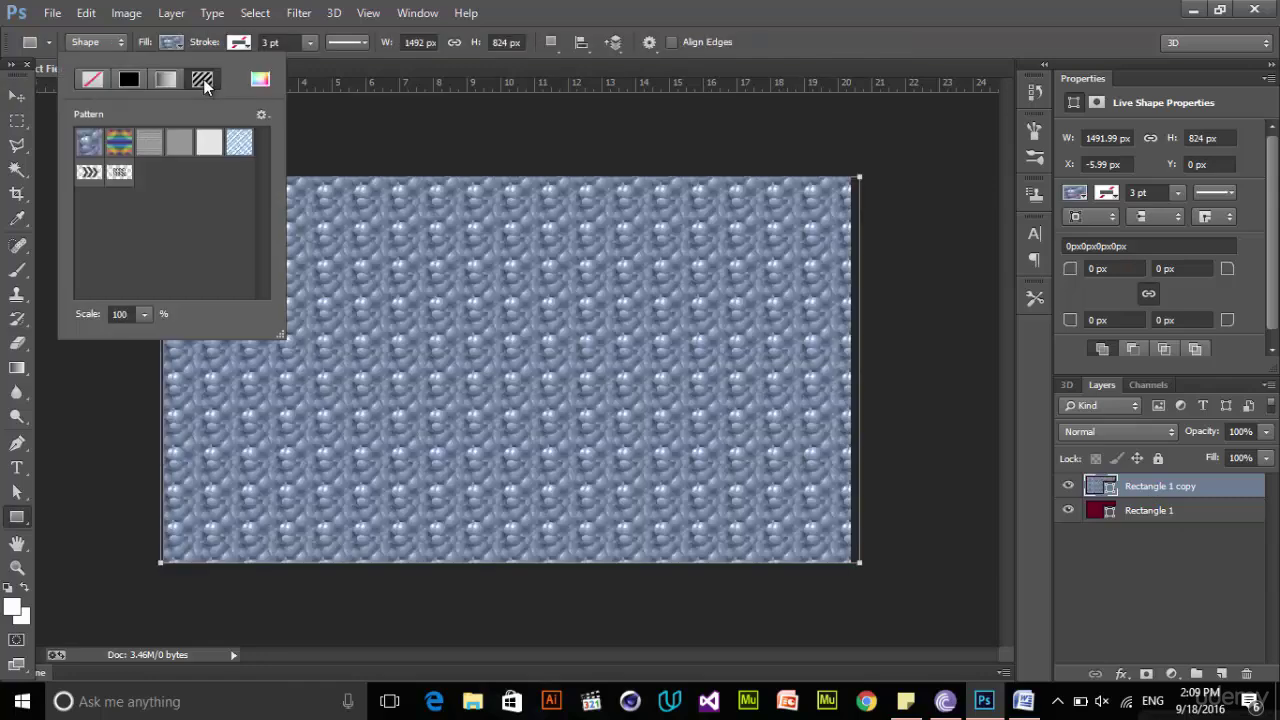
{"action": "left_click", "coordinate": [120, 174]}
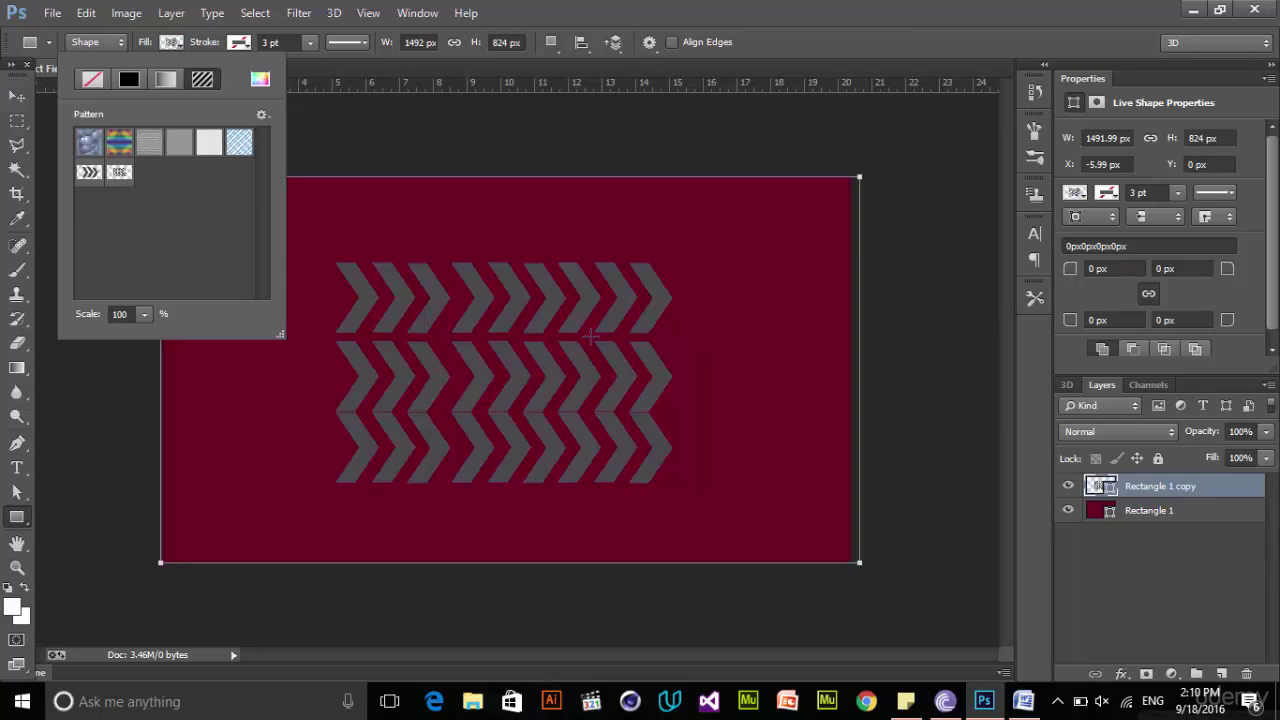
{"action": "left_click", "coordinate": [144, 314]}
{"action": "left_click_drag", "start_coordinate": [149, 336], "coordinate": [136, 339]}
{"action": "left_click", "coordinate": [17, 95]}
{"action": "mouse_move", "coordinate": [858, 561]}
{"action": "left_mouse_down"}
{"action": "mouse_move", "coordinate": [930, 600]}
{"action": "mouse_move", "coordinate": [850, 545]}
{"action": "left_mouse_up"}
{"action": "key", "text": "Escape"}
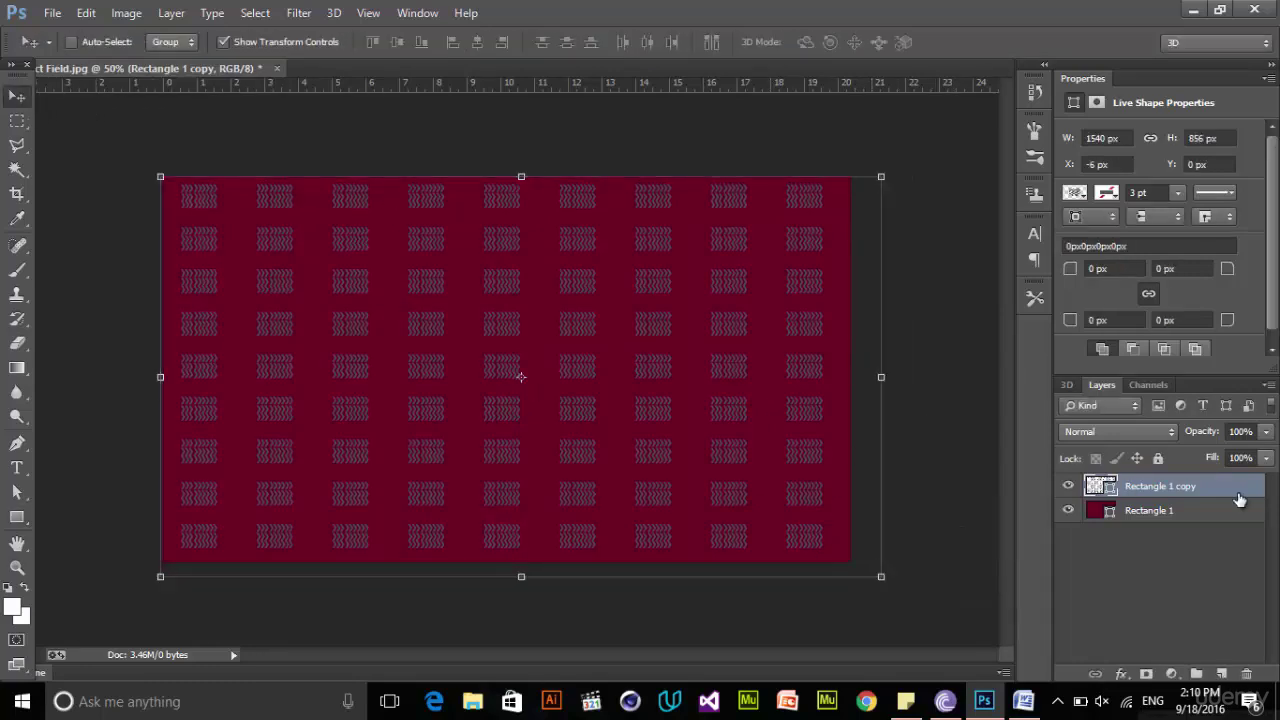
- After trying Overlay and Pin Light, set the copy to Screen blending at 45% opacity
{"action": "left_click", "coordinate": [1150, 511]}
{"action": "left_click", "coordinate": [1160, 486]}
{"action": "left_click", "coordinate": [1118, 431]}
{"action": "left_click", "coordinate": [1106, 234]}
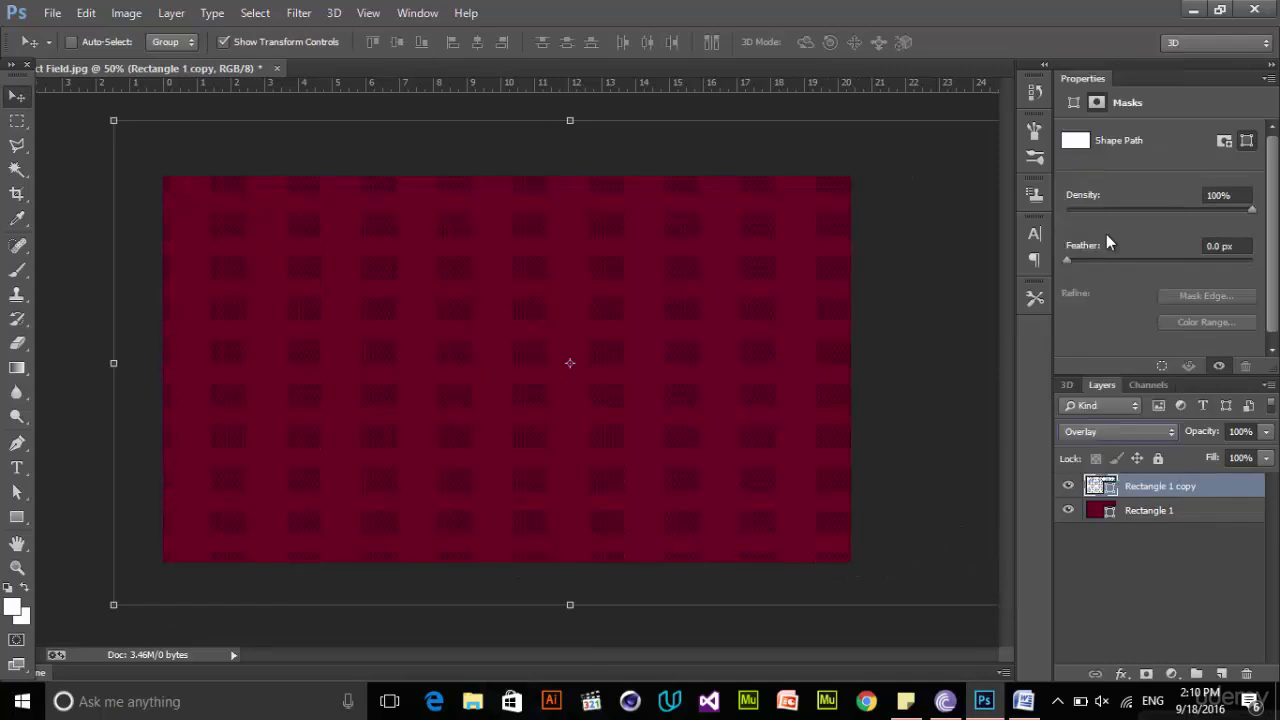
{"action": "left_click", "coordinate": [1126, 434]}
{"action": "left_click", "coordinate": [1107, 306]}
{"action": "left_click", "coordinate": [1123, 436]}
{"action": "left_click", "coordinate": [1107, 159]}
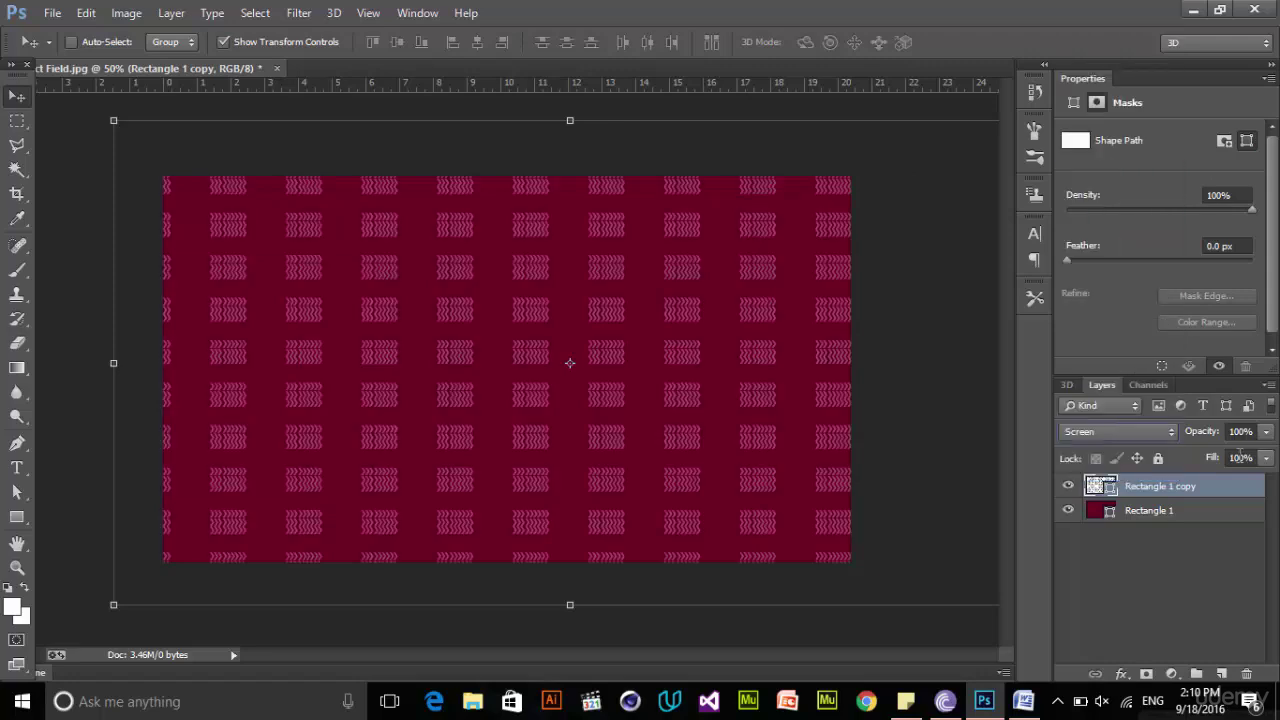
{"action": "left_click", "coordinate": [1266, 431]}
{"action": "left_click_drag", "start_coordinate": [1247, 452], "coordinate": [1195, 456]}
{"action": "left_click", "coordinate": [1141, 557]}
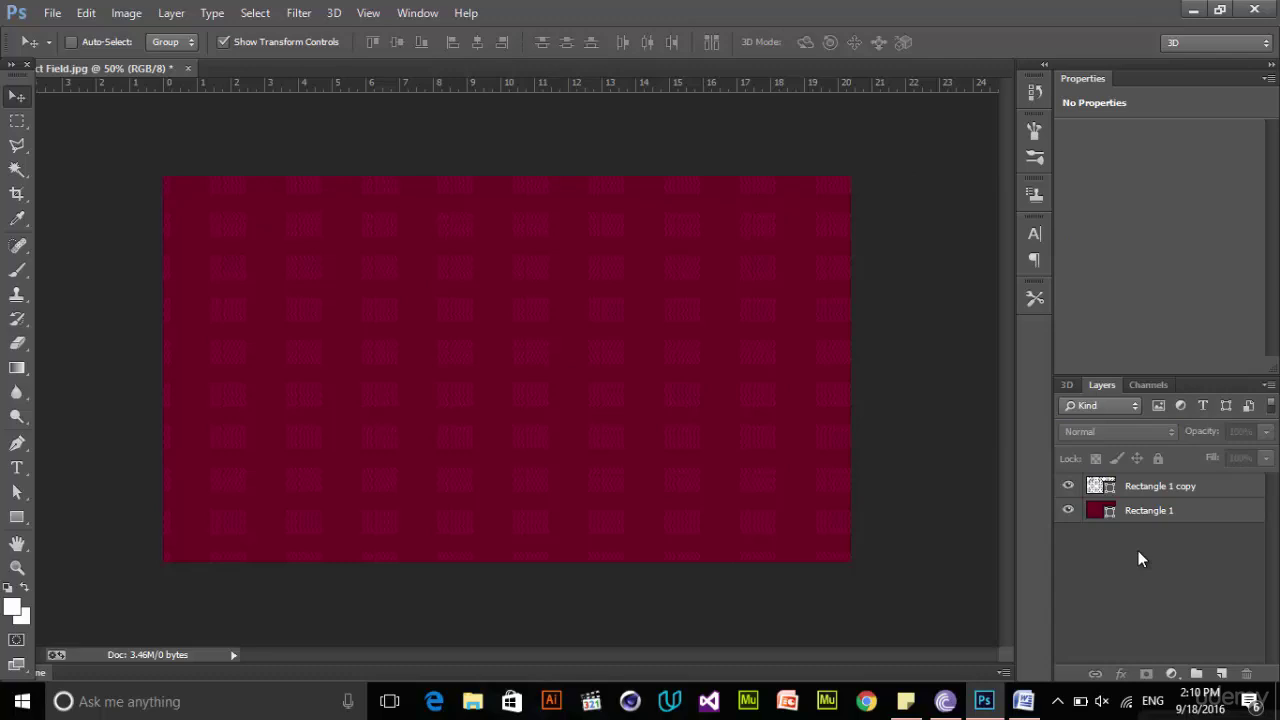
- Delete the pattern copy layer, then paste the grey snail shape and nudge it into place
{"action": "left_click", "coordinate": [1158, 497]}
{"action": "left_click_drag", "start_coordinate": [1158, 500], "coordinate": [1246, 673]}
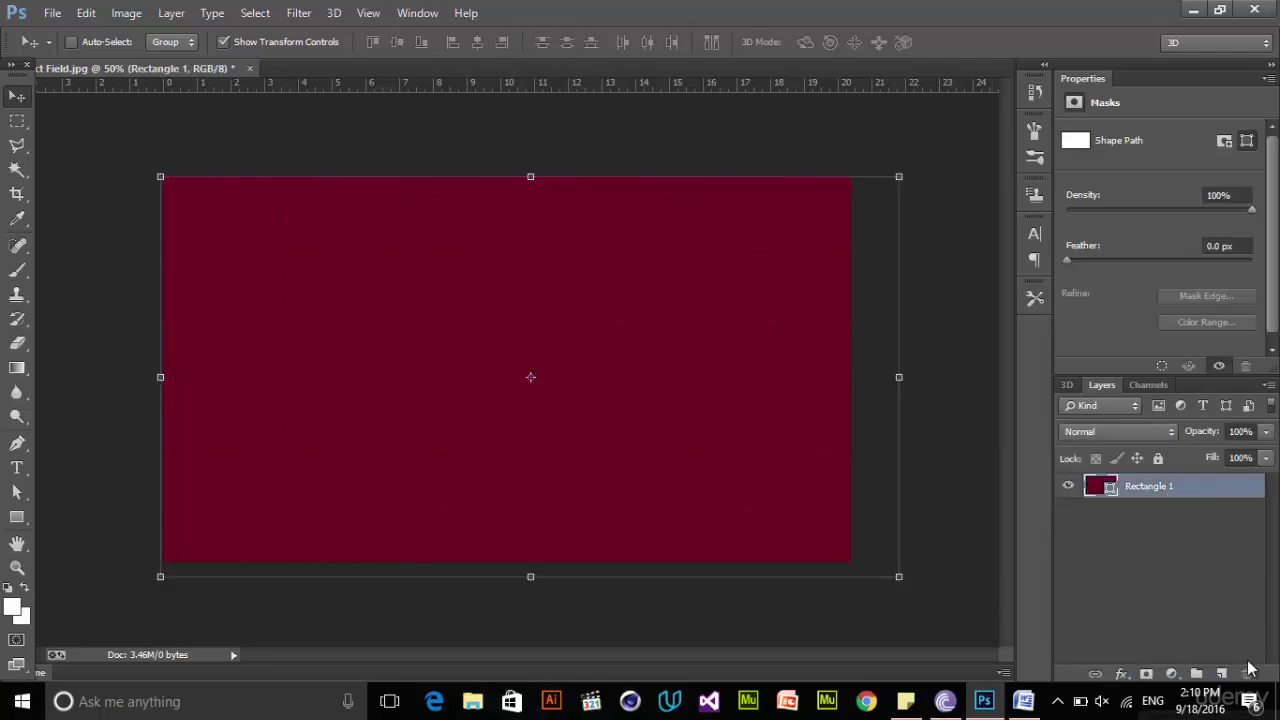
{"action": "left_click_drag", "start_coordinate": [345, 341], "coordinate": [329, 341]}
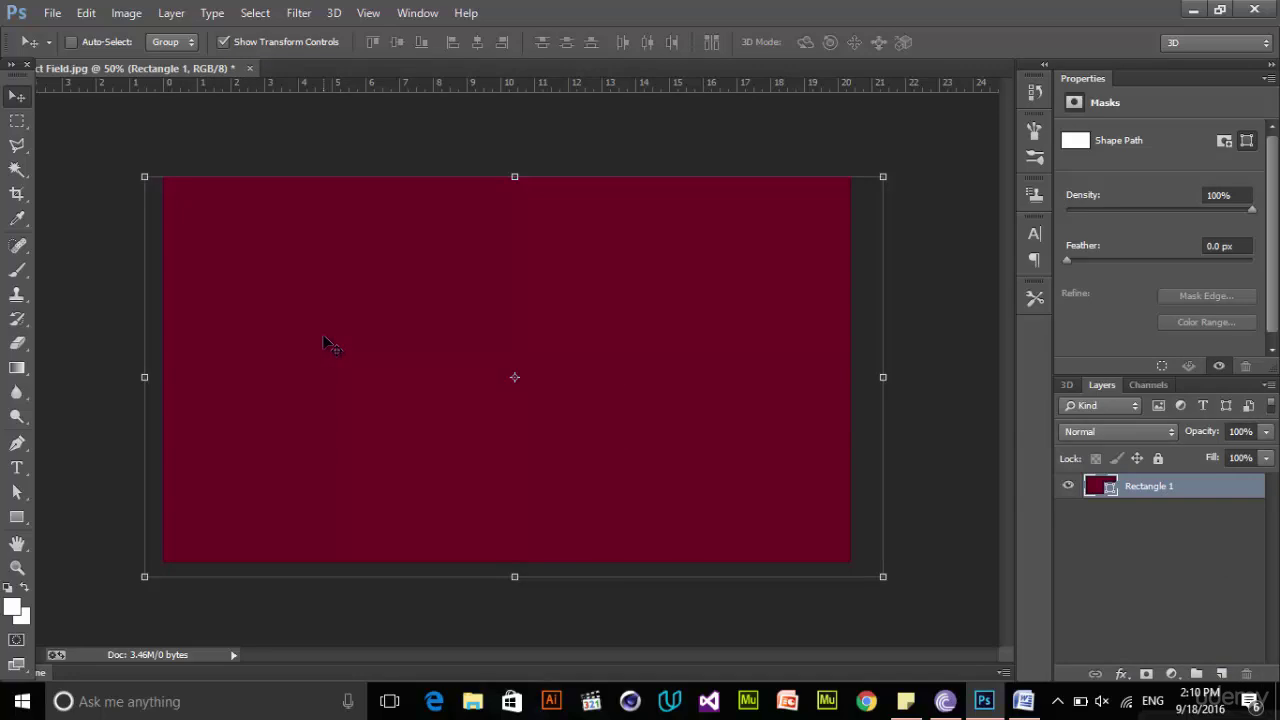
{"action": "key", "text": "ctrl+v"}
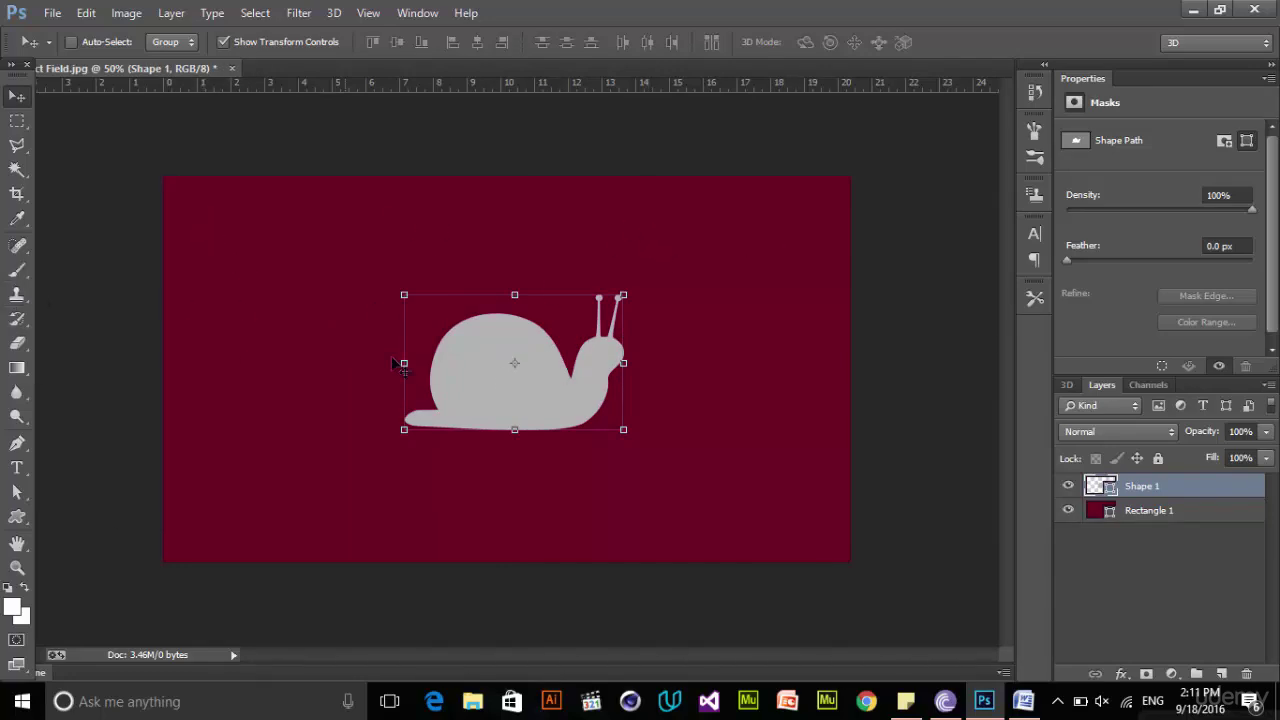
{"action": "key", "text": "Up"}
{"action": "left_click_drag", "start_coordinate": [605, 379], "coordinate": [615, 387]}
- Start defining the snail as a brush, then cancel the naming dialog
{"action": "left_click", "coordinate": [86, 12]}
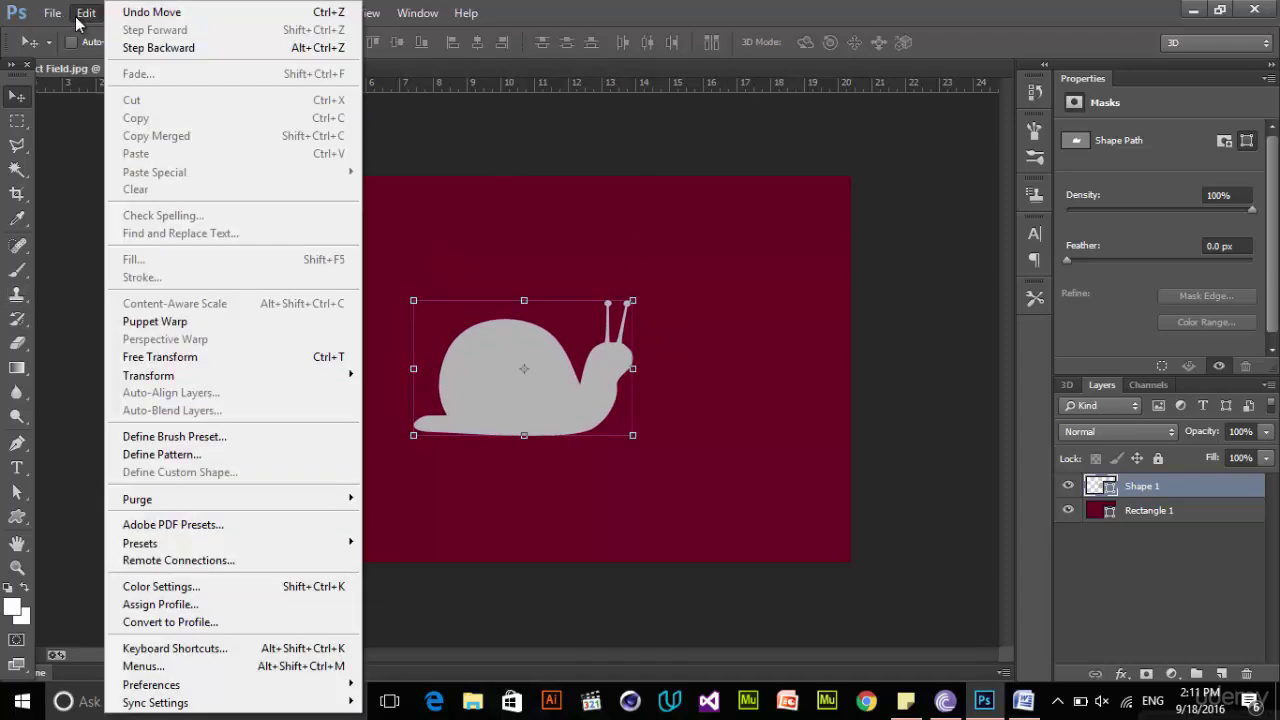
{"action": "left_click", "coordinate": [218, 441]}
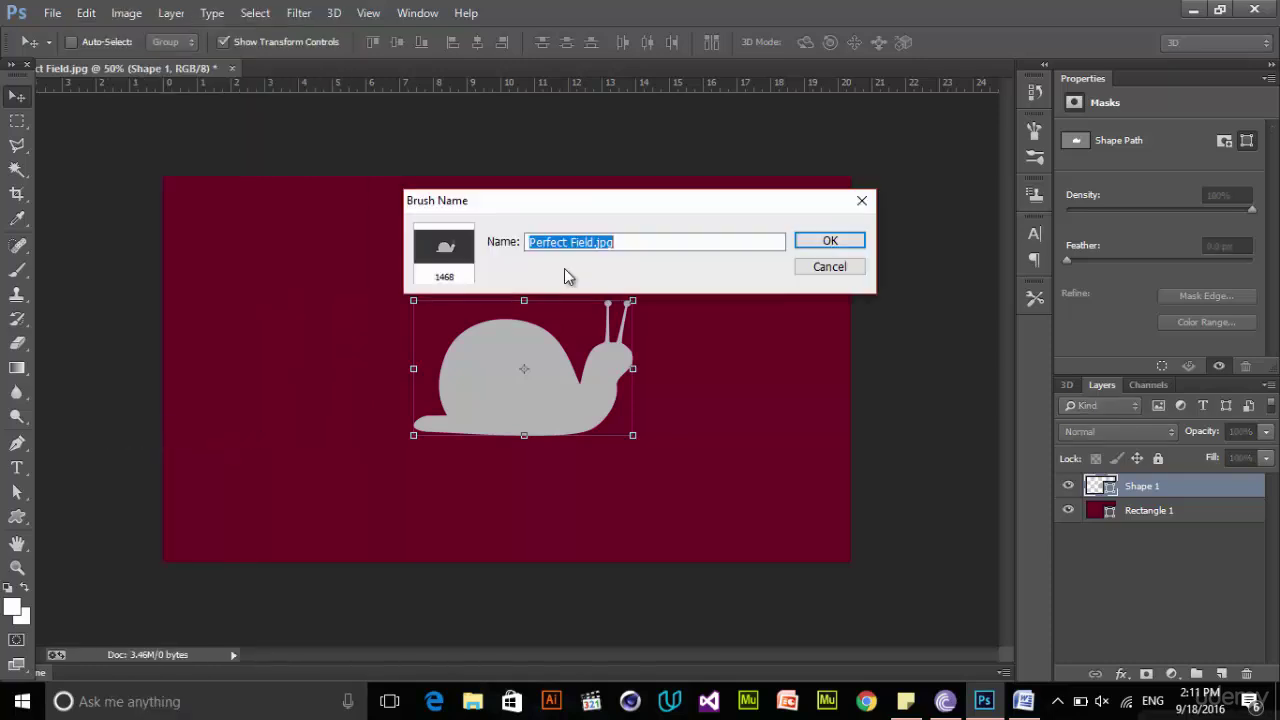
{"action": "left_click", "coordinate": [920, 251]}
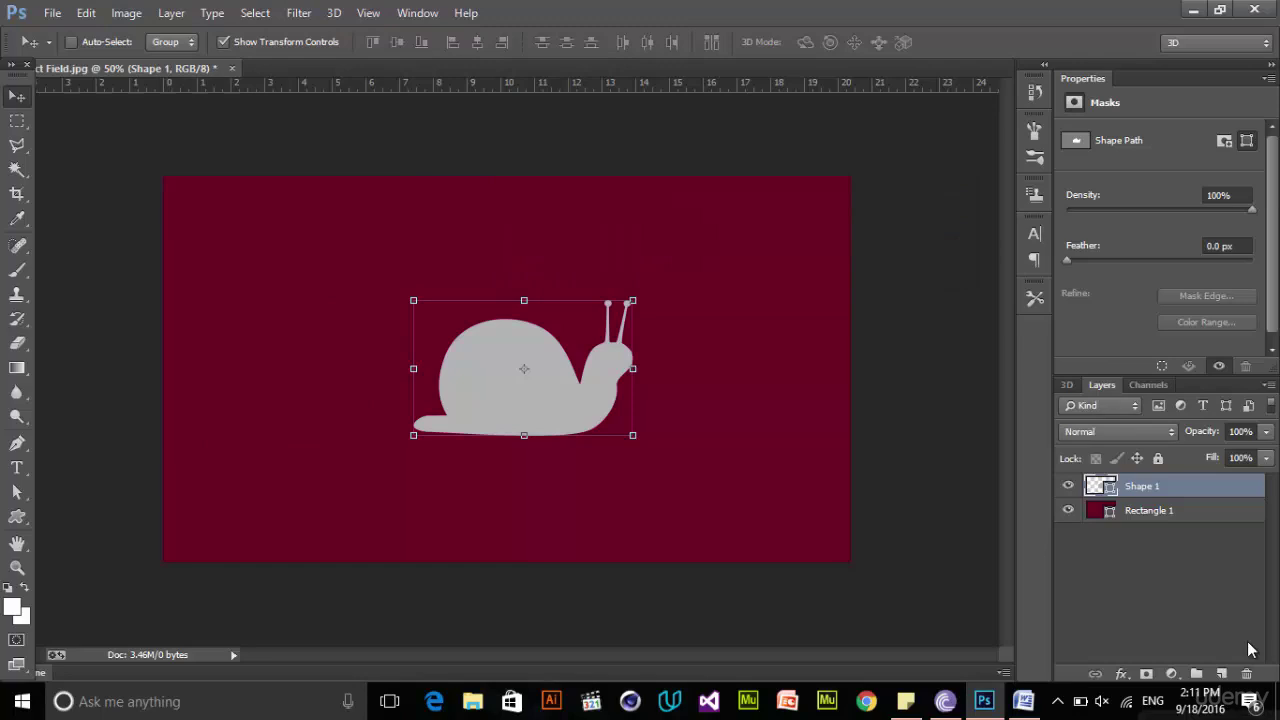
- Hide the maroon background layer and enlarge the snail to about 212%
{"action": "left_click", "coordinate": [1067, 511]}
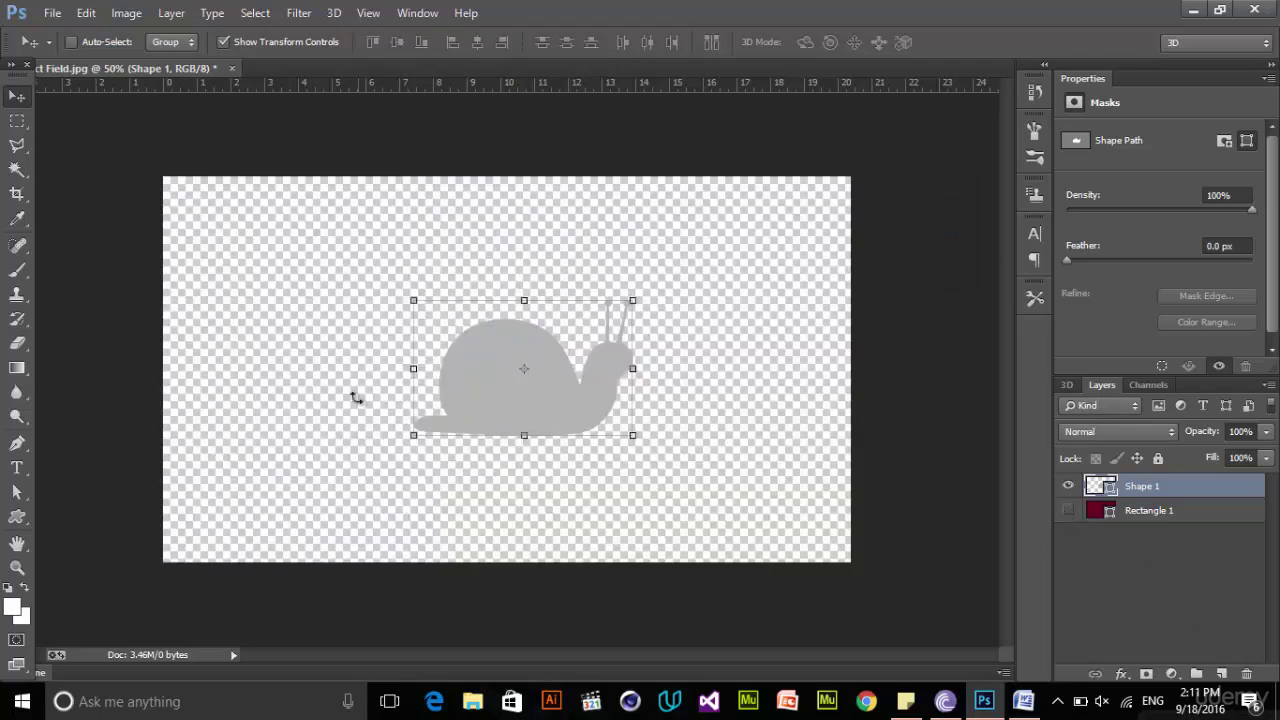
{"action": "mouse_move", "coordinate": [634, 440]}
{"action": "left_mouse_down"}
{"action": "mouse_move", "coordinate": [849, 563]}
{"action": "mouse_move", "coordinate": [611, 443]}
{"action": "left_mouse_up"}
{"action": "key", "text": "Return"}
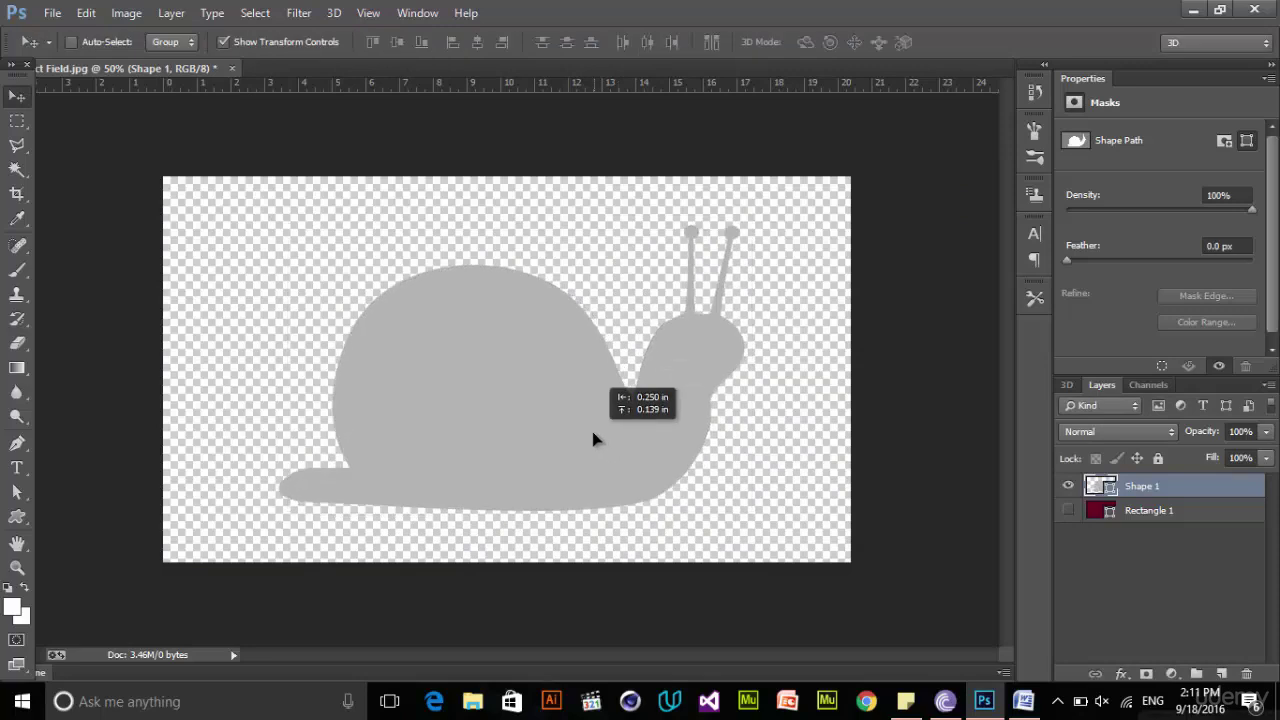
{"action": "left_click", "coordinate": [88, 22]}
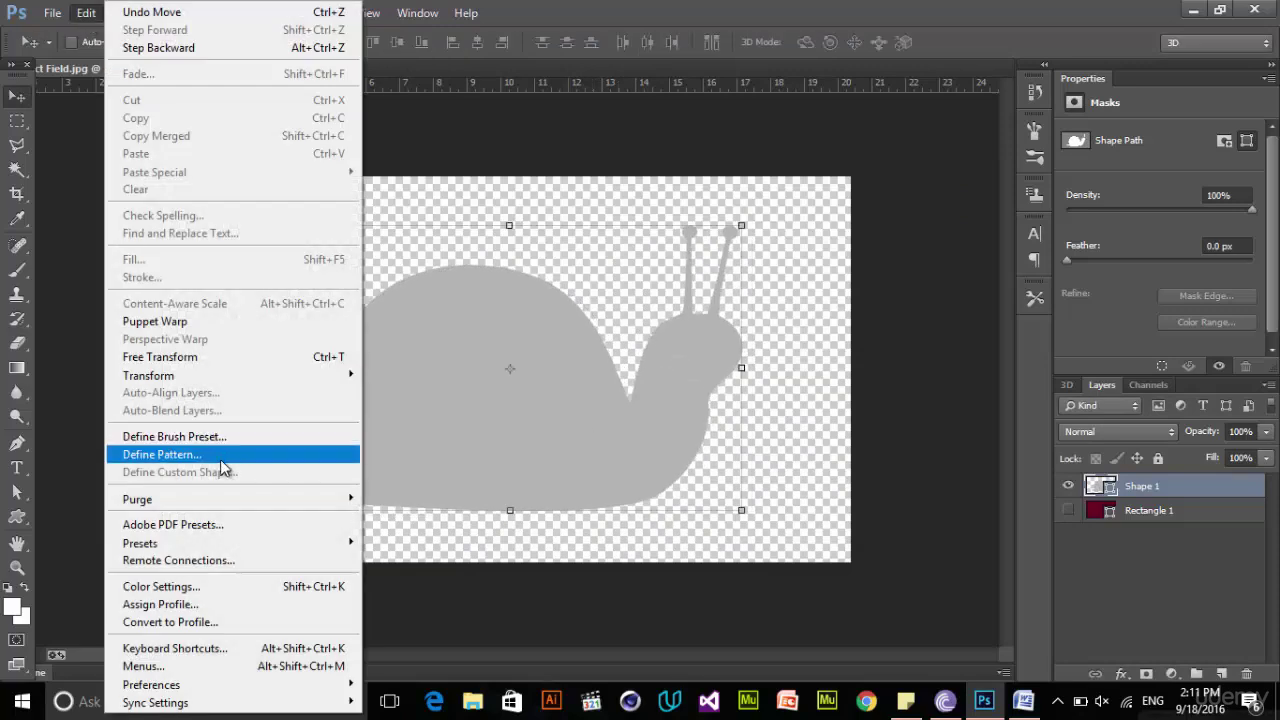
{"action": "left_click", "coordinate": [228, 437]}
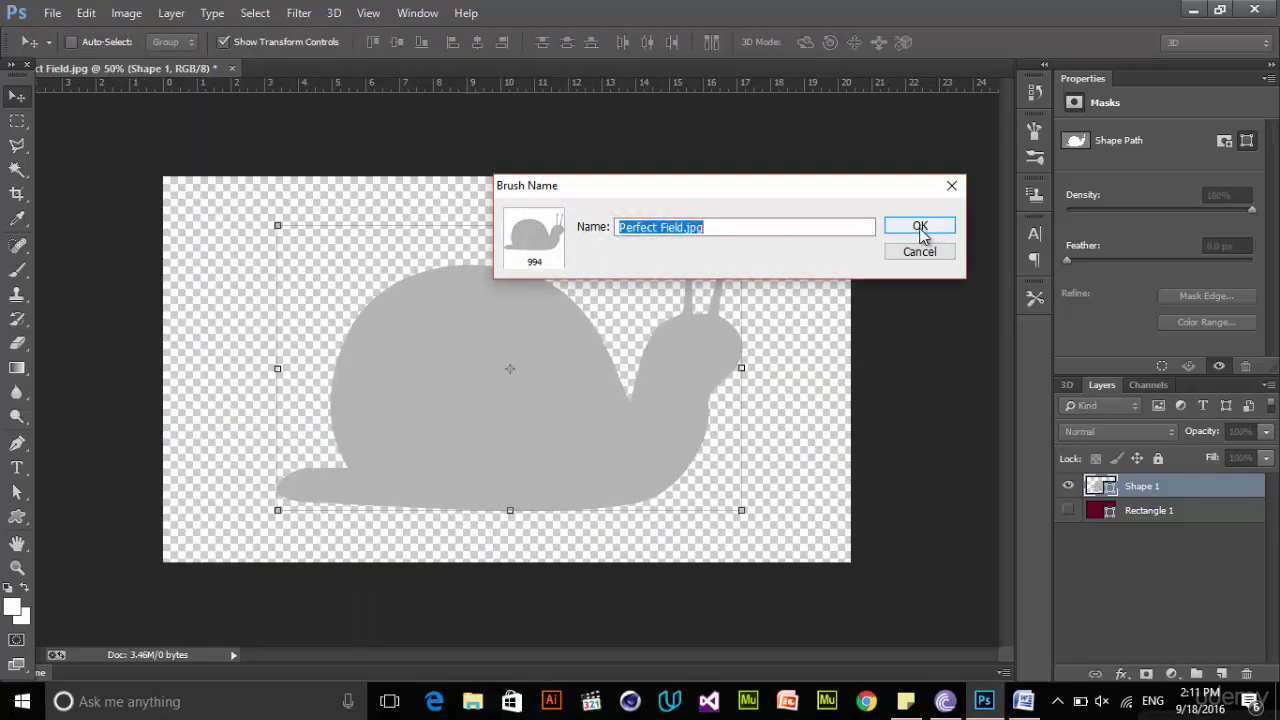
- Save the snail brush preset, hide the snail layer, and show and select Rectangle 1
{"action": "left_click", "coordinate": [920, 227]}
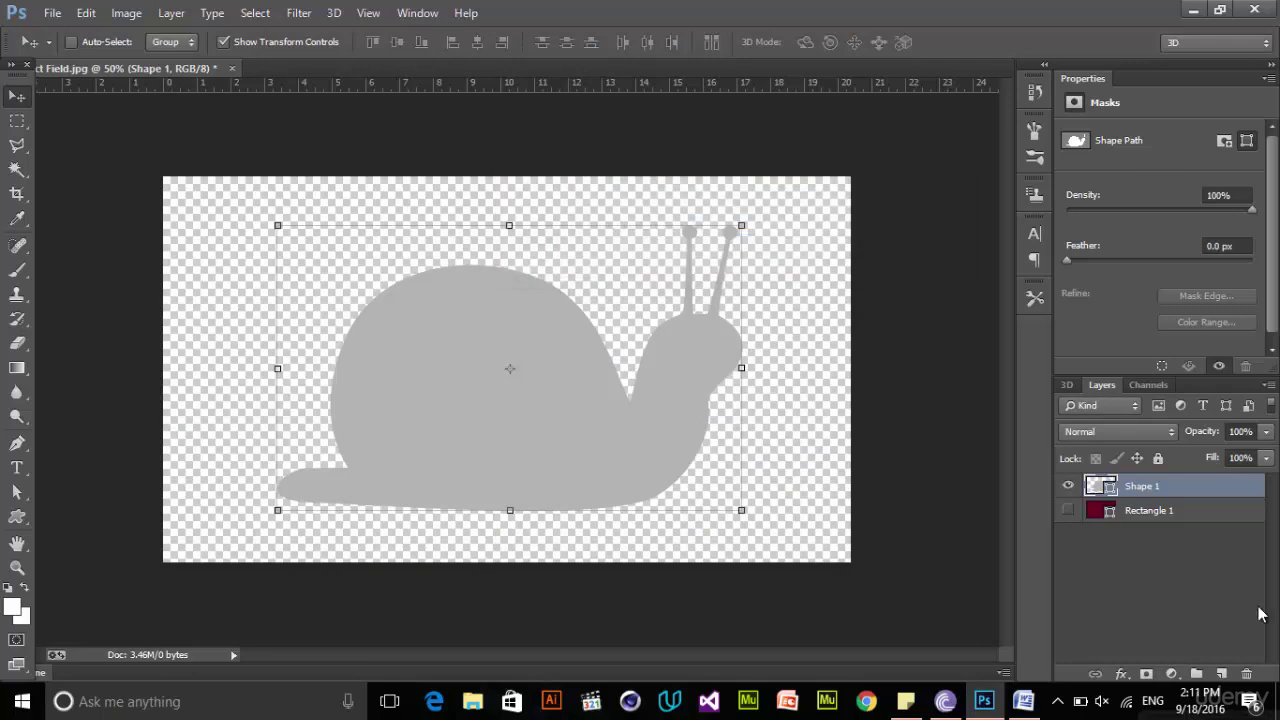
{"action": "left_click", "coordinate": [1068, 486]}
{"action": "left_click", "coordinate": [1068, 510]}
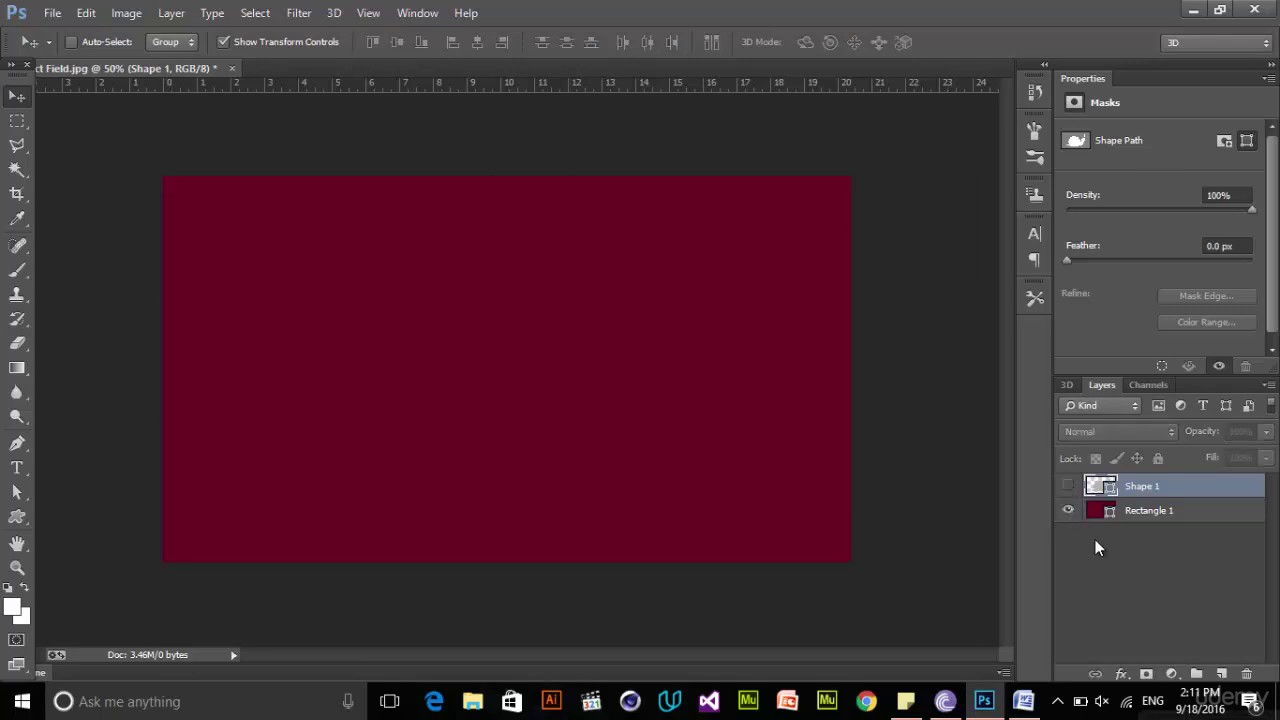
{"action": "left_click", "coordinate": [1163, 512]}
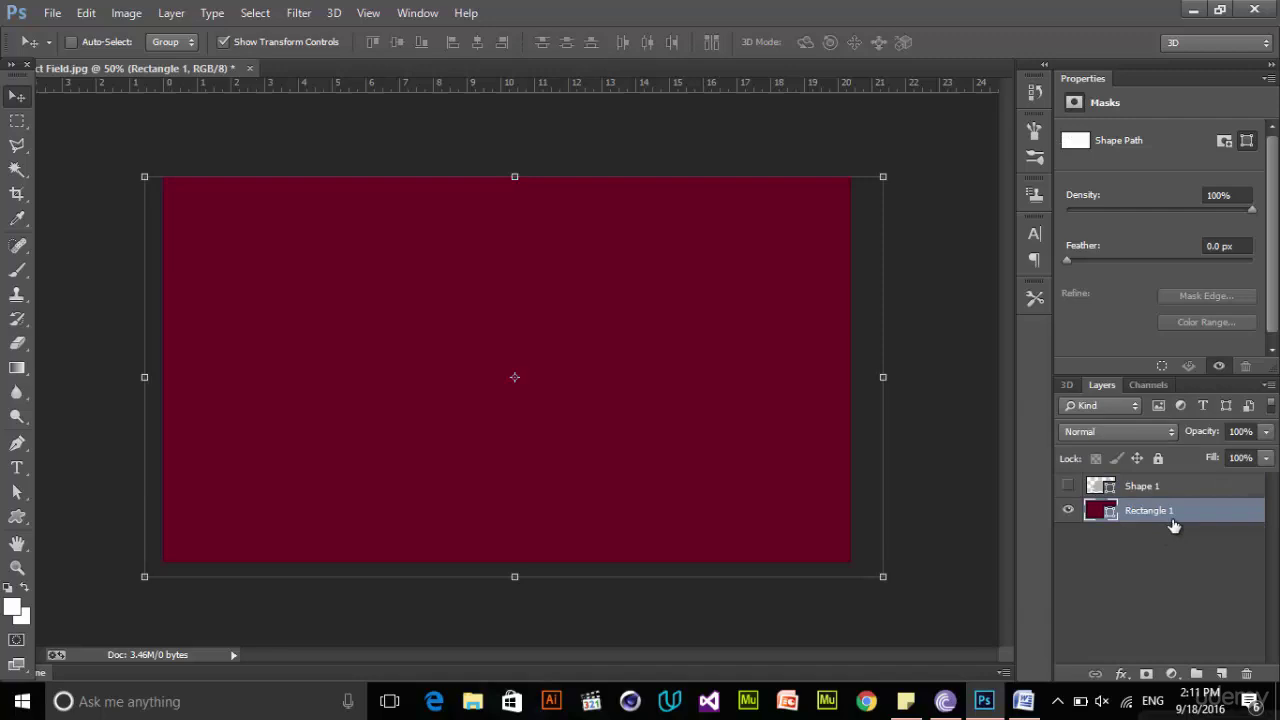
{"action": "left_click", "coordinate": [22, 271]}
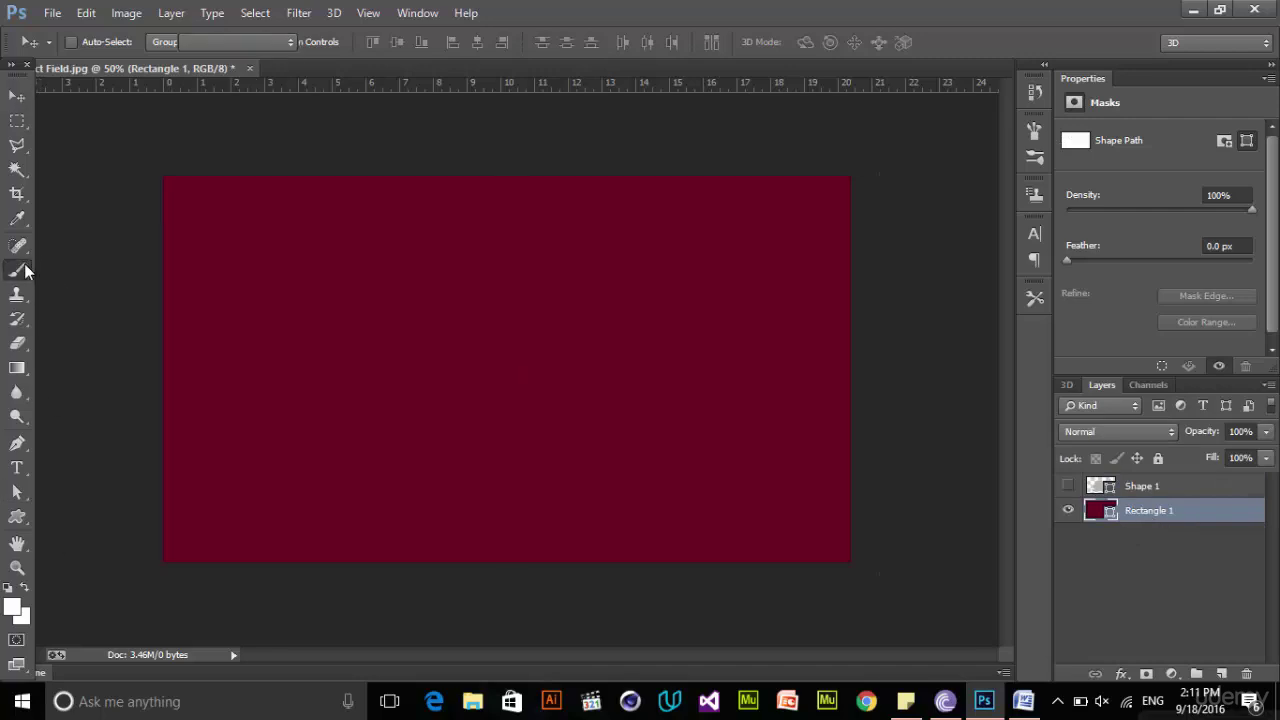
- Pick snail brush preset 994 at 48 px and dismiss the no-layer warning after a test click
{"action": "left_click", "coordinate": [96, 43]}
{"action": "left_click_drag", "start_coordinate": [216, 189], "coordinate": [218, 278]}
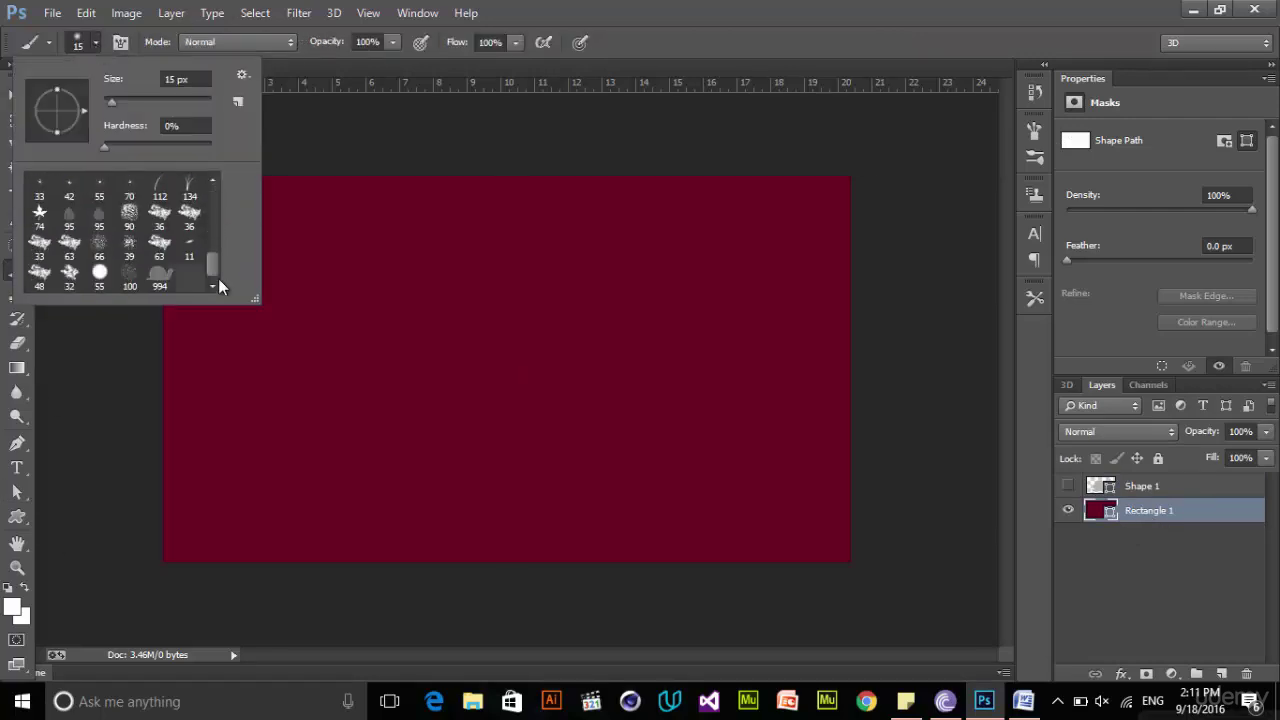
{"action": "left_click", "coordinate": [160, 278]}
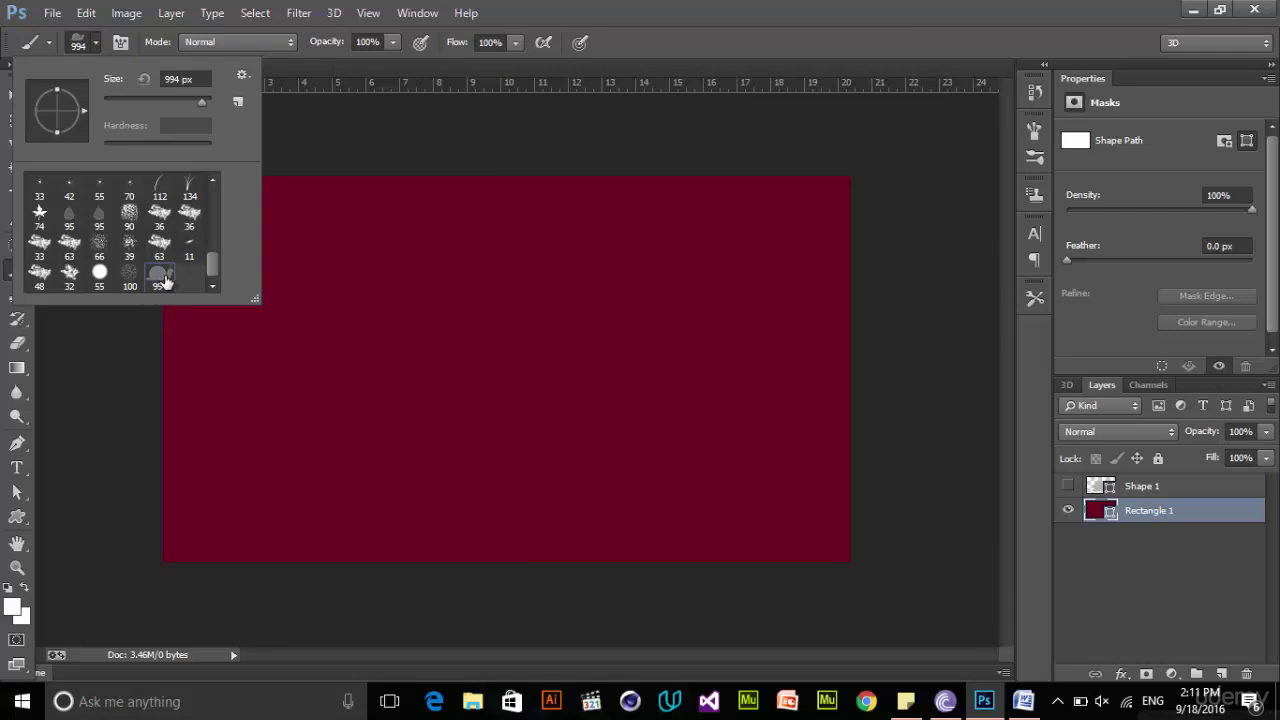
{"action": "left_click_drag", "start_coordinate": [159, 102], "coordinate": [129, 98]}
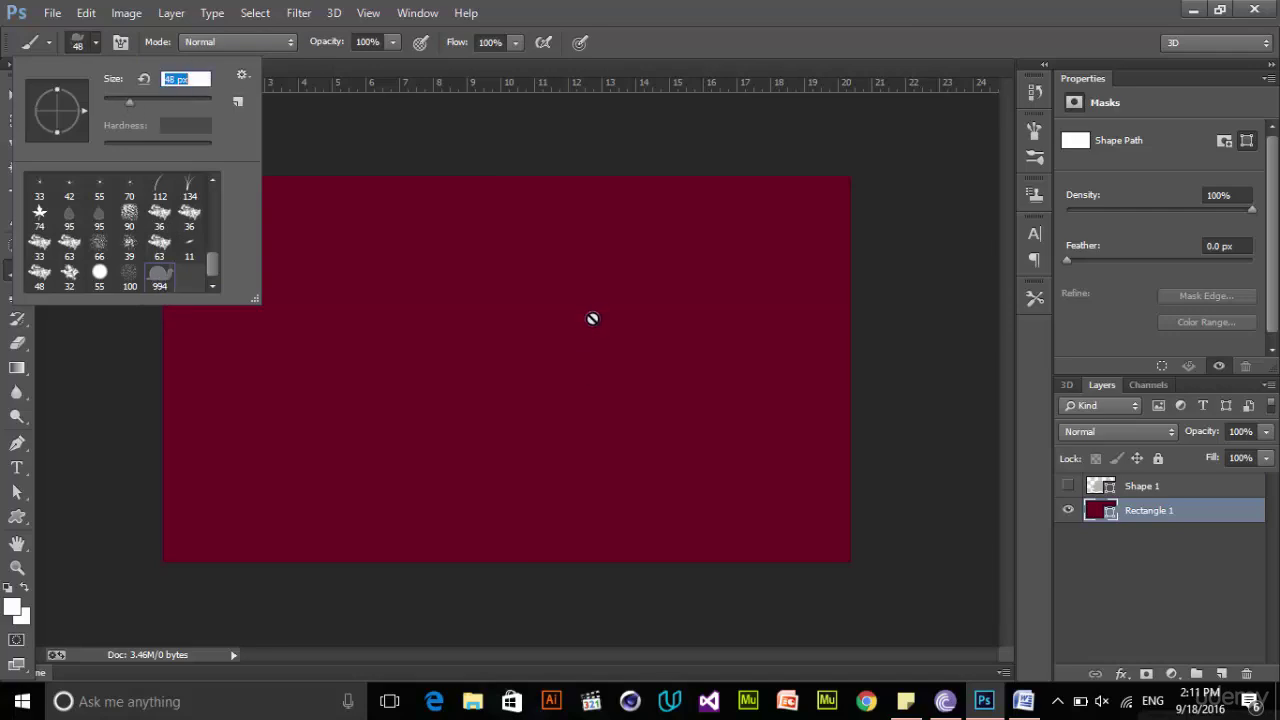
{"action": "left_click", "coordinate": [1120, 531]}
{"action": "left_click", "coordinate": [621, 401]}
{"action": "left_click", "coordinate": [688, 314]}
- Select and delete the maroon Rectangle 1 layer
{"action": "left_click", "coordinate": [17, 95]}
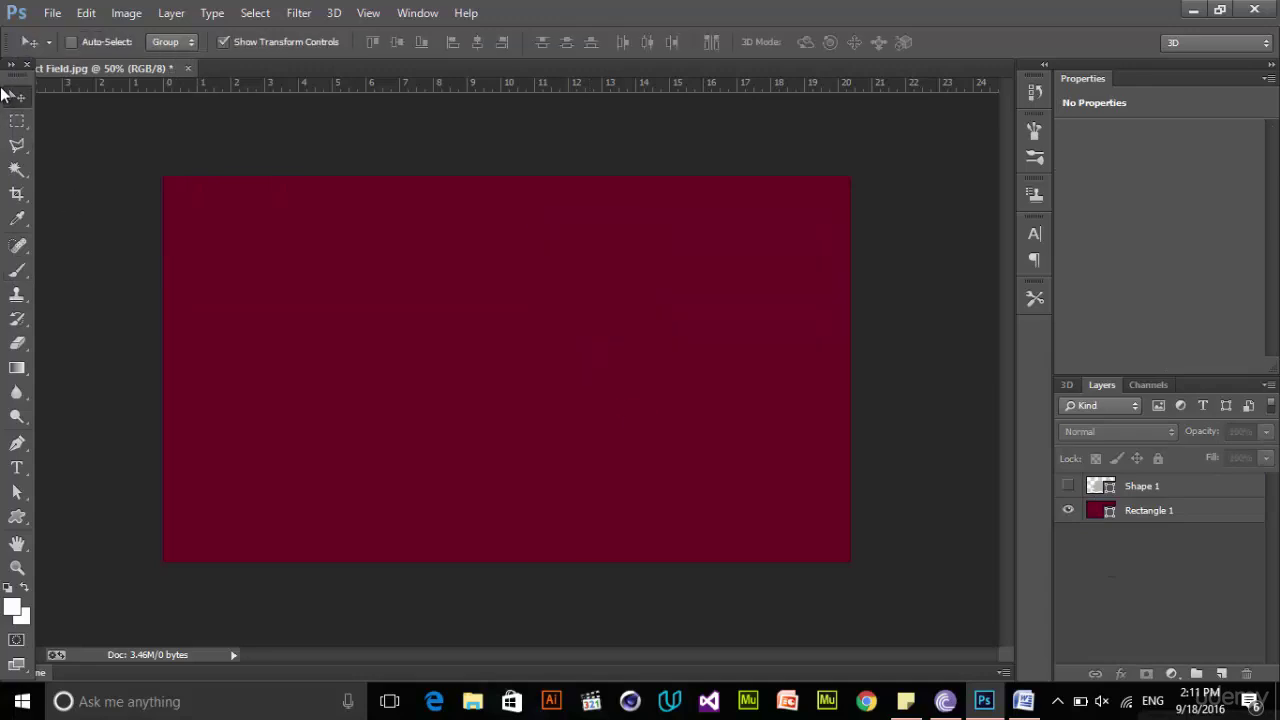
{"action": "left_click", "coordinate": [1115, 512]}
{"action": "key", "text": "Delete"}
{"action": "left_click", "coordinate": [52, 12]}
{"action": "left_click", "coordinate": [70, 48]}
- Open Cloudy Green Mt.jpg, convert its Background to Layer 0, and undo a test stroke
{"action": "left_click_drag", "start_coordinate": [623, 126], "coordinate": [628, 179]}
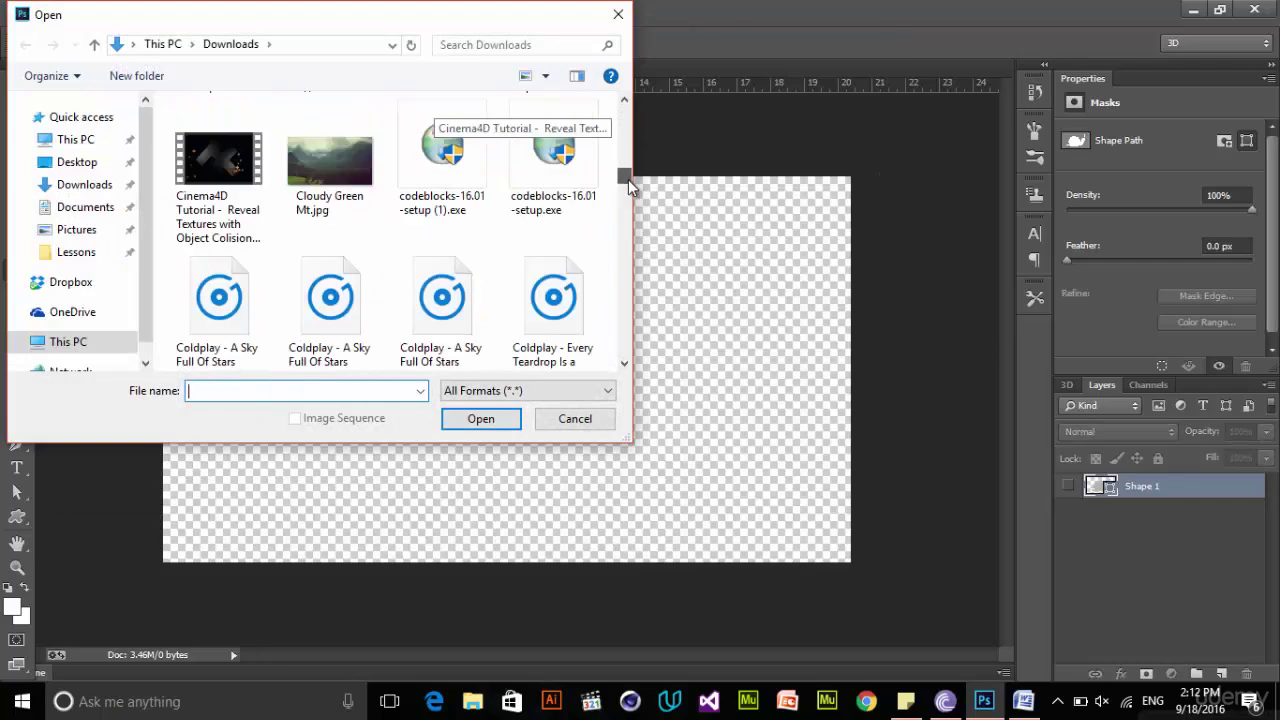
{"action": "double_click", "coordinate": [372, 215]}
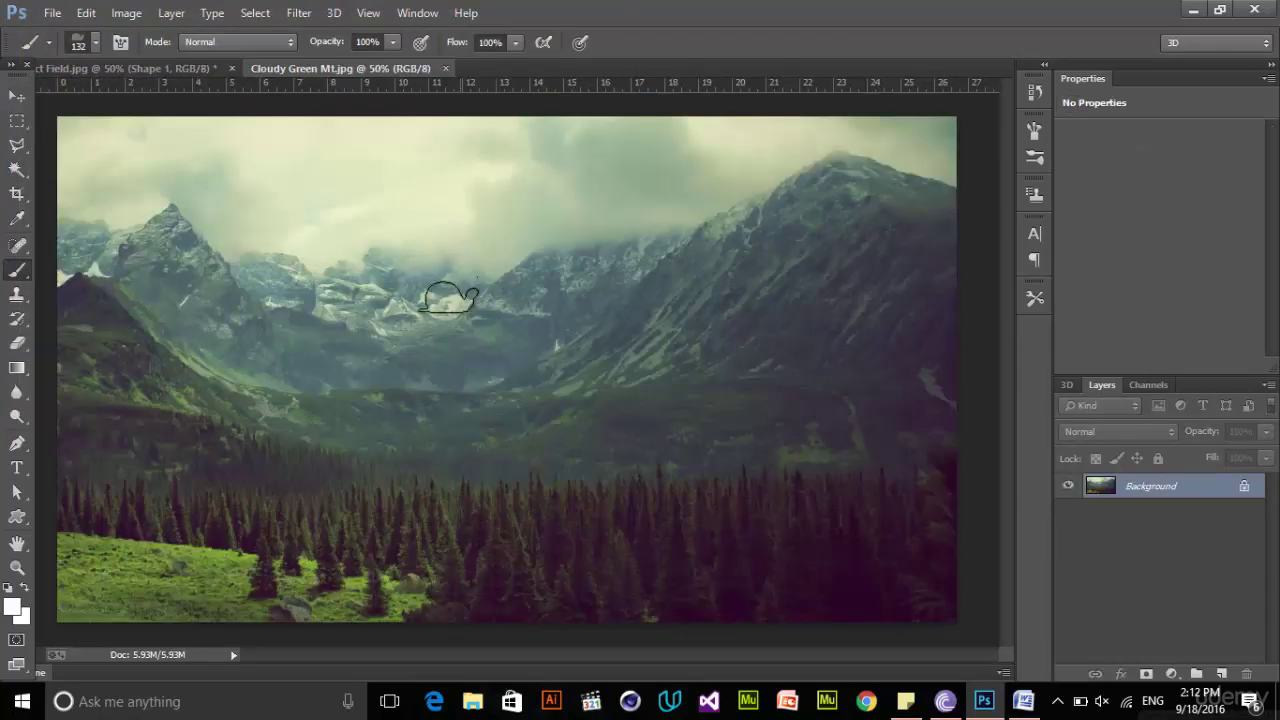
{"action": "double_click", "coordinate": [1201, 496]}
{"action": "left_click", "coordinate": [796, 221]}
{"action": "mouse_move", "coordinate": [314, 294]}
{"action": "left_mouse_down"}
{"action": "mouse_move", "coordinate": [315, 397]}
{"action": "mouse_move", "coordinate": [236, 384]}
{"action": "mouse_move", "coordinate": [208, 308]}
{"action": "mouse_move", "coordinate": [202, 231]}
{"action": "mouse_move", "coordinate": [147, 310]}
{"action": "mouse_move", "coordinate": [169, 423]}
{"action": "mouse_move", "coordinate": [273, 483]}
{"action": "mouse_move", "coordinate": [462, 398]}
{"action": "mouse_move", "coordinate": [575, 274]}
{"action": "mouse_move", "coordinate": [630, 300]}
{"action": "mouse_move", "coordinate": [632, 385]}
{"action": "mouse_move", "coordinate": [429, 277]}
{"action": "left_mouse_up"}
{"action": "key", "text": "ctrl+z"}
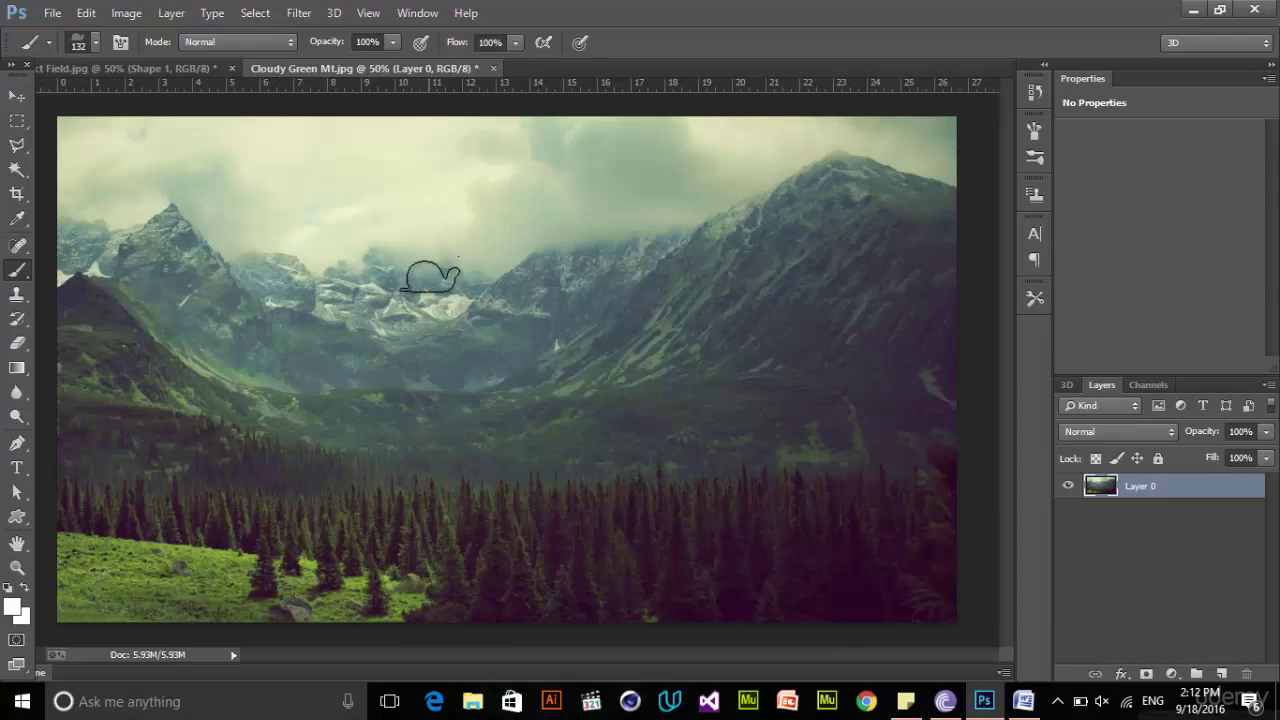
- Select the 994 snail brush preset, stamp it once on the photo as a test, then undo
{"action": "left_click", "coordinate": [96, 42]}
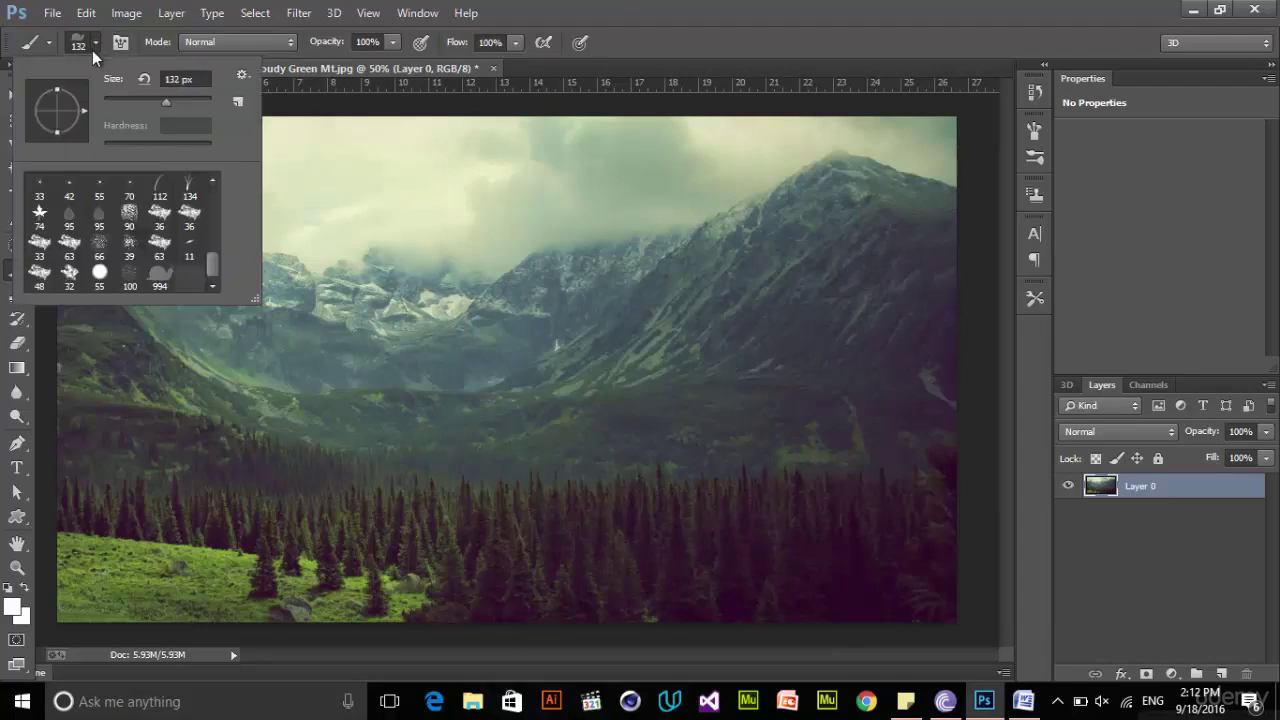
{"action": "left_click_drag", "start_coordinate": [148, 100], "coordinate": [175, 107]}
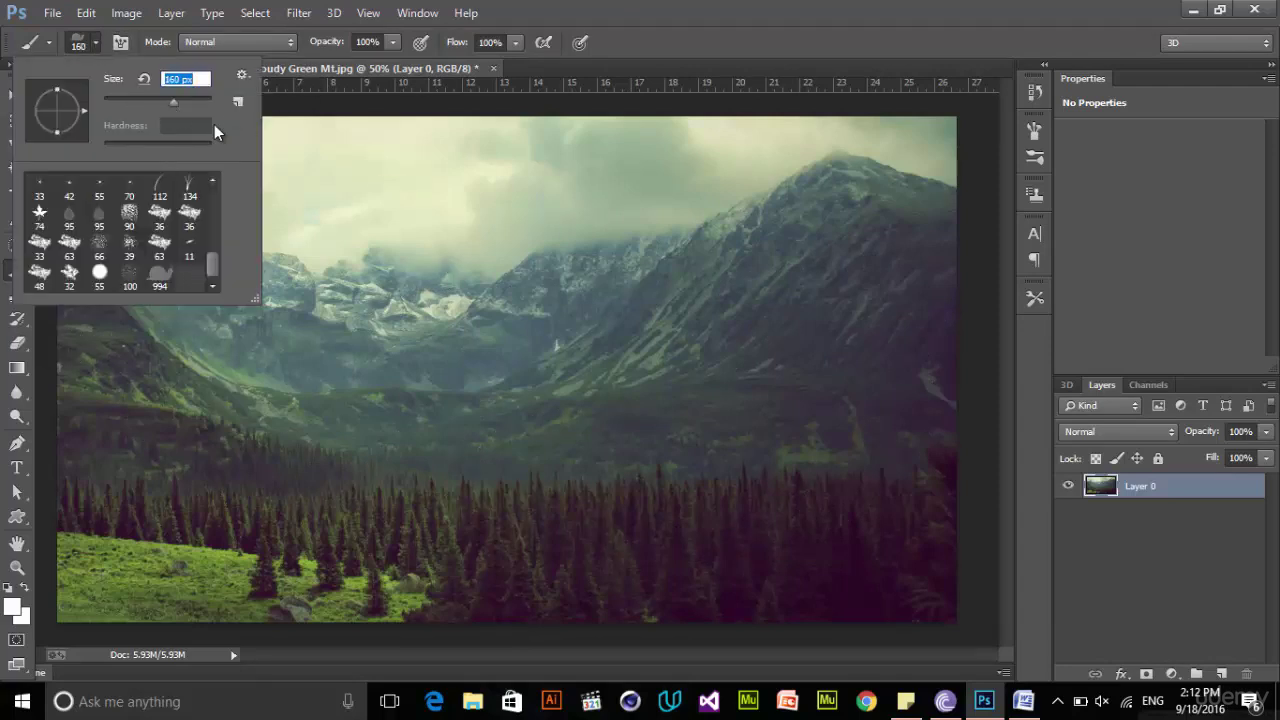
{"action": "left_click", "coordinate": [242, 76]}
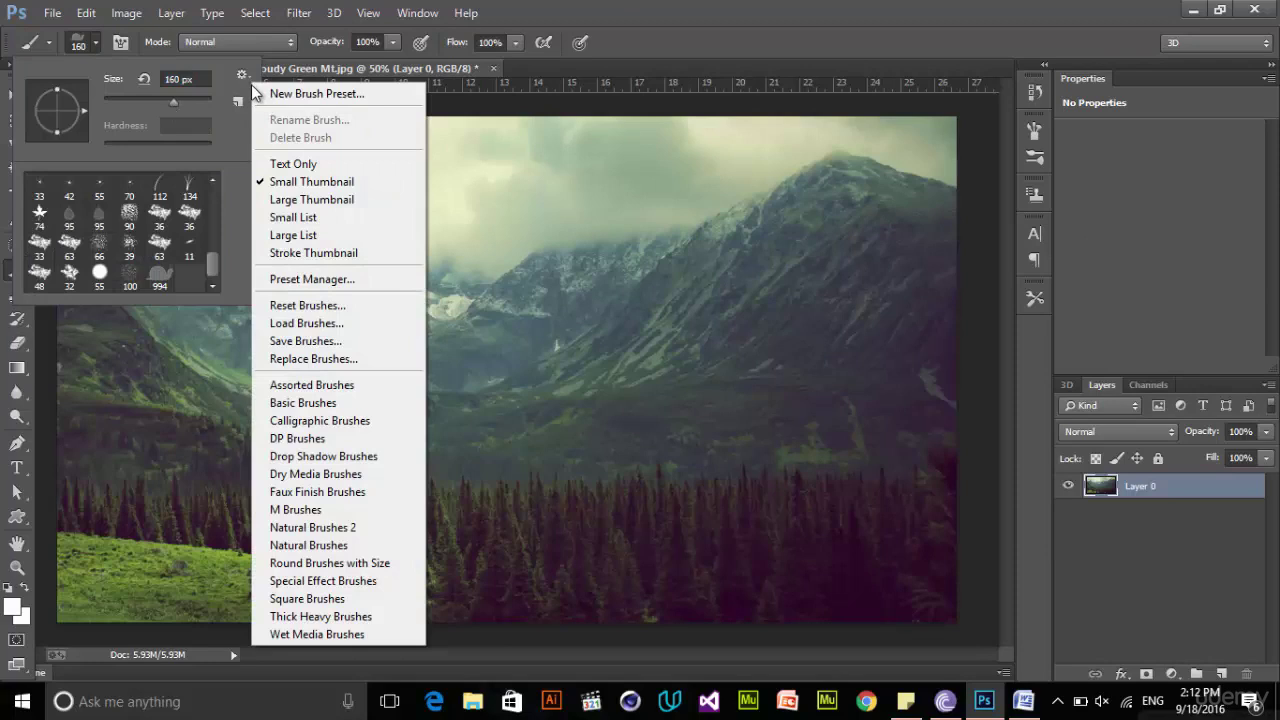
{"action": "left_click", "coordinate": [160, 276]}
{"action": "right_click", "coordinate": [162, 278]}
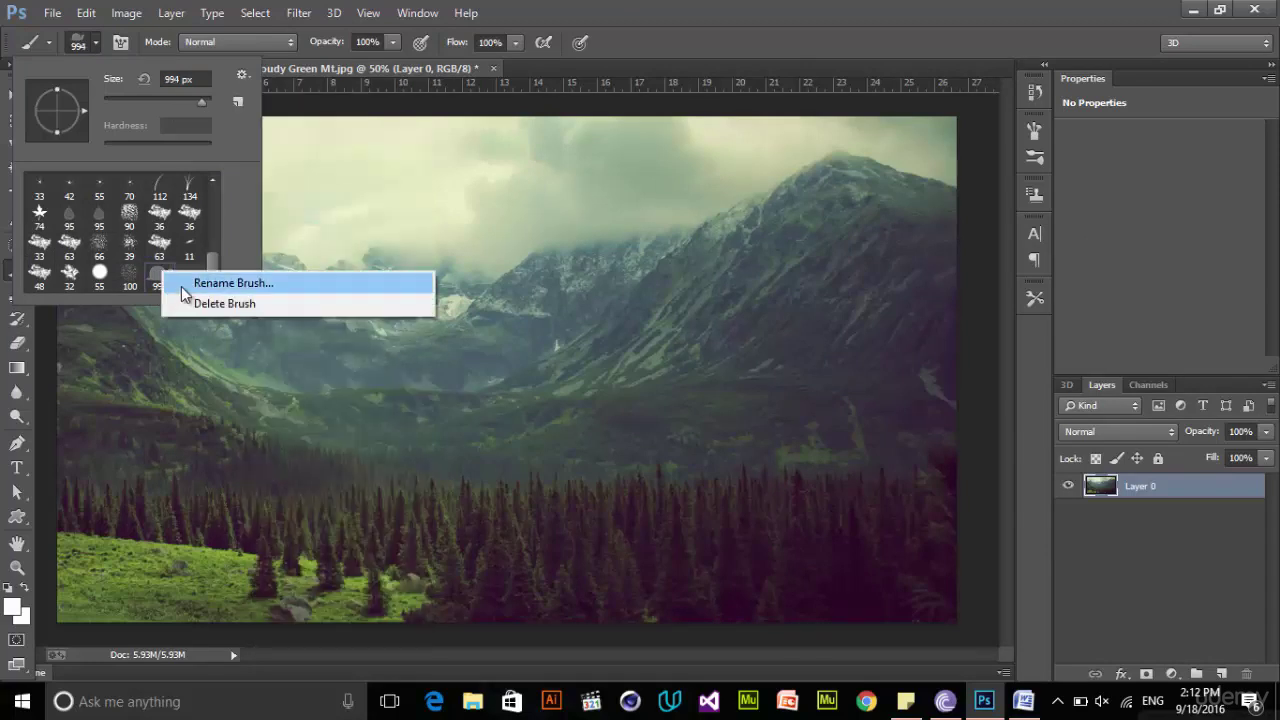
{"action": "key", "text": "Escape"}
{"action": "left_click", "coordinate": [419, 343]}
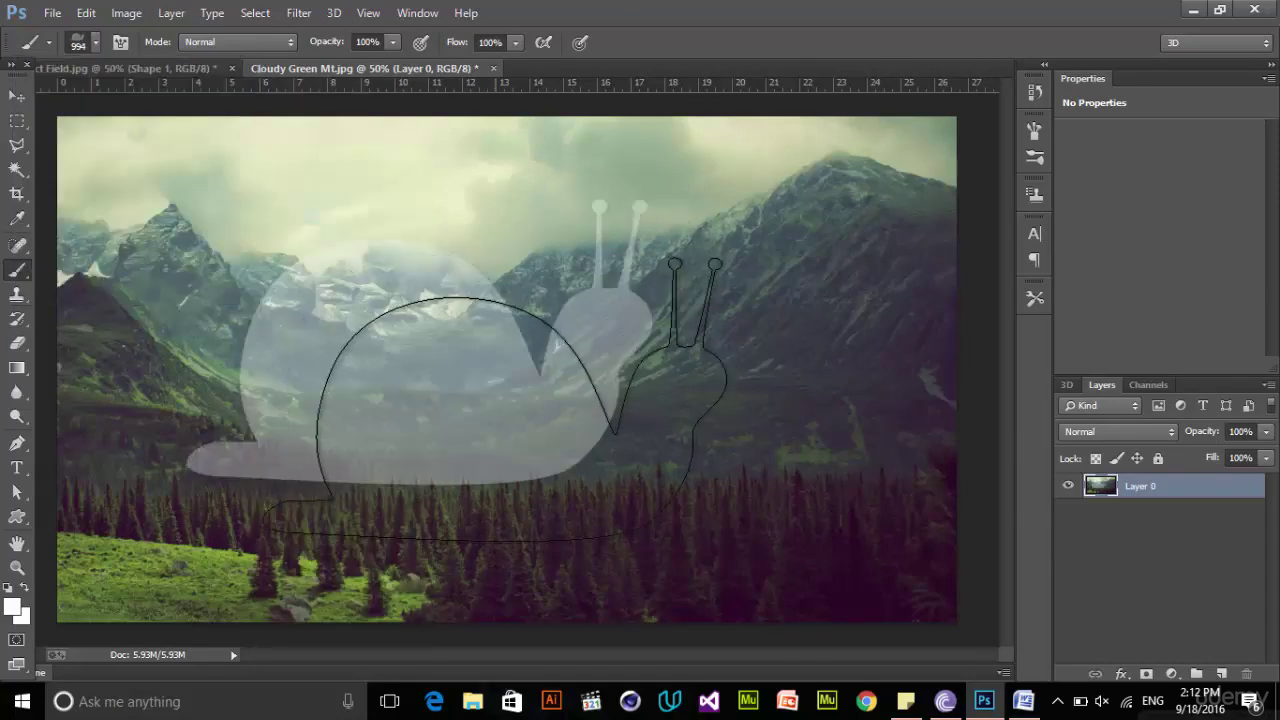
{"action": "key", "text": "ctrl+z"}
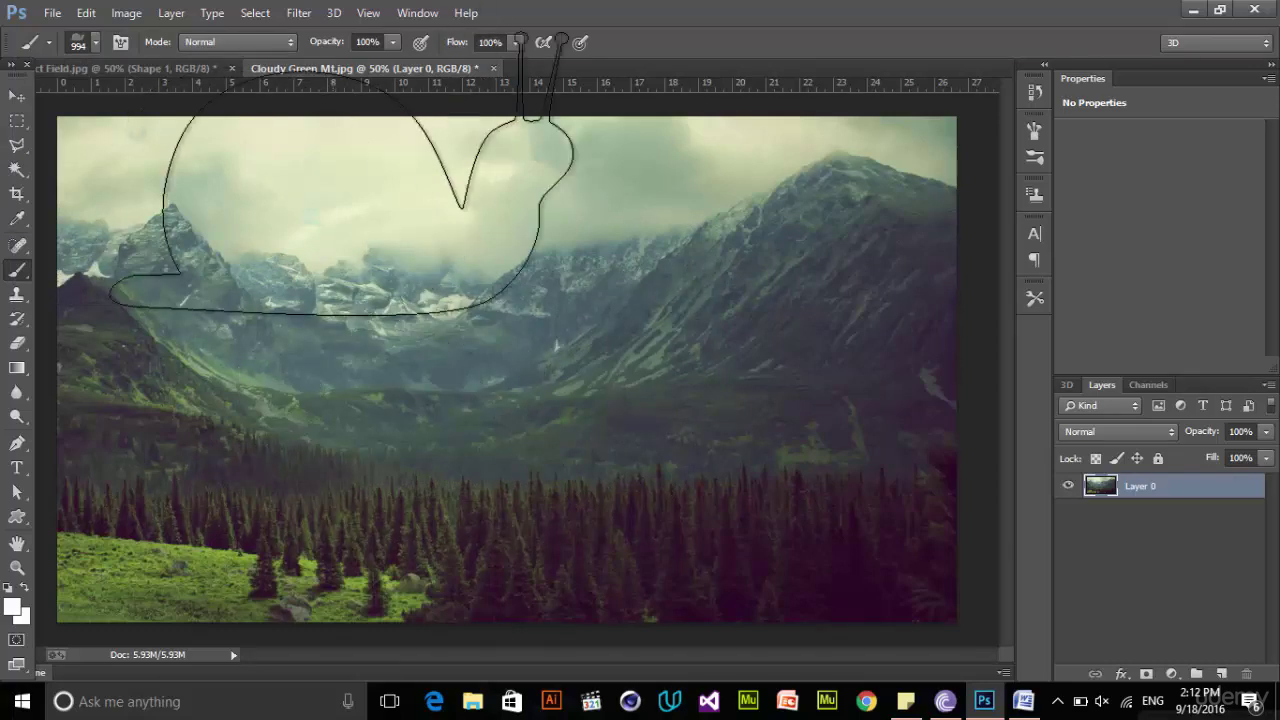
- Set the brush size to 85 px and paint a white stroke across the mid-mountains
{"action": "right_click", "coordinate": [430, 300]}
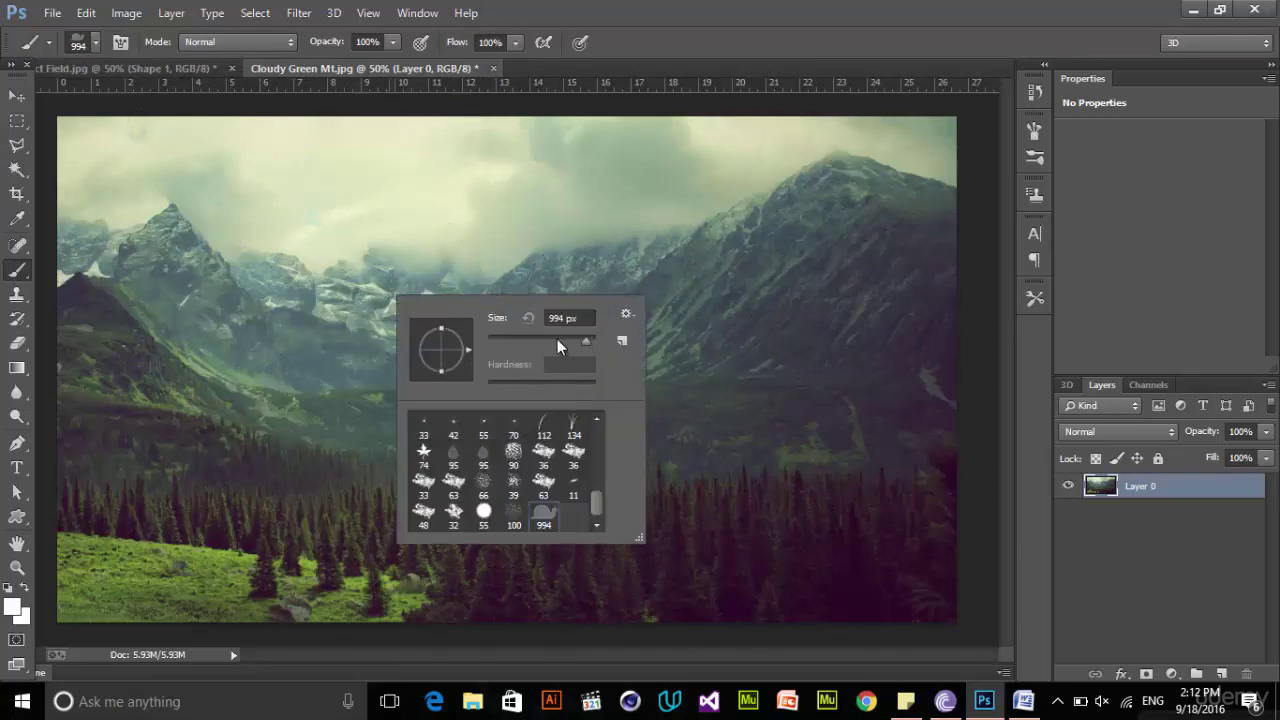
{"action": "type", "text": "85"}
{"action": "key", "text": "Return"}
{"action": "left_click_drag", "start_coordinate": [550, 372], "coordinate": [392, 315]}
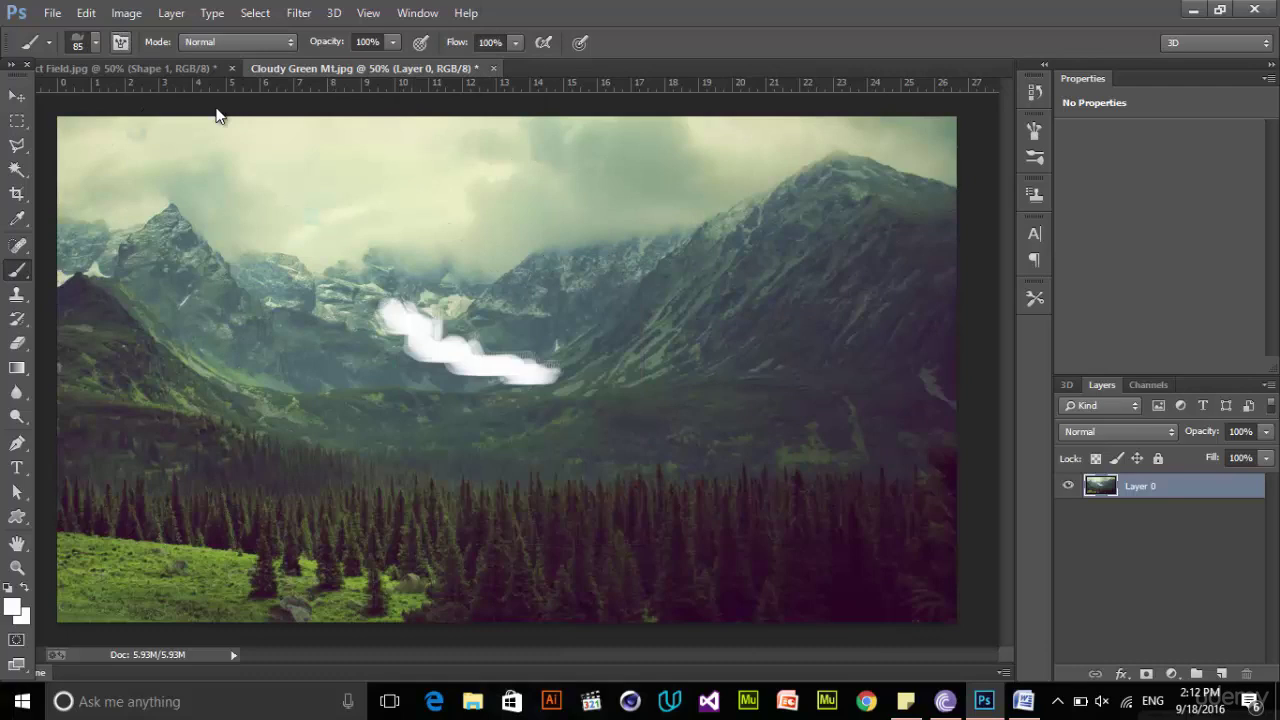
- Enable Scattering for the snail brush, keeping the count at 2
{"action": "left_click", "coordinate": [120, 42]}
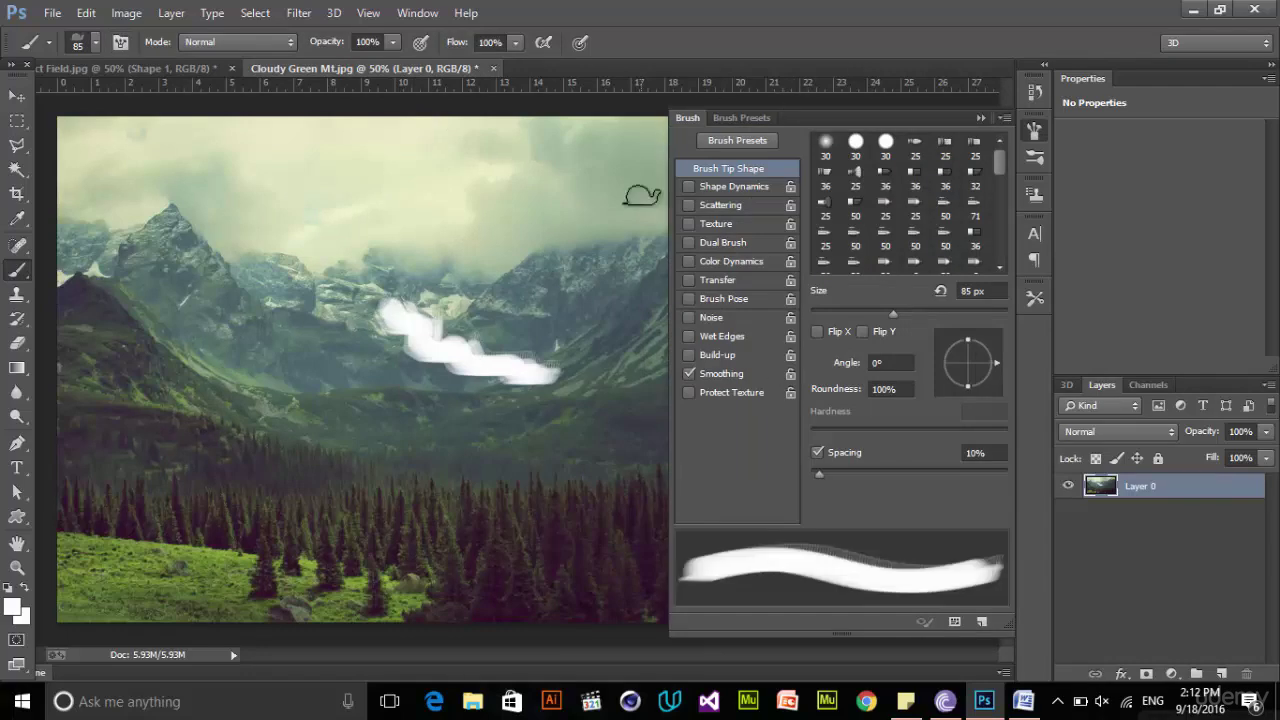
{"action": "left_click", "coordinate": [697, 204]}
{"action": "mouse_move", "coordinate": [827, 233]}
{"action": "left_mouse_down"}
{"action": "mouse_move", "coordinate": [880, 233]}
{"action": "mouse_move", "coordinate": [828, 241]}
{"action": "mouse_move", "coordinate": [940, 278]}
{"action": "mouse_move", "coordinate": [989, 278]}
{"action": "mouse_move", "coordinate": [877, 275]}
{"action": "left_mouse_up"}
- Enable Shape Dynamics: size jitter 100%, angle jitter 74%, roundness jitter 100%, minimum roundness 1%
{"action": "left_click", "coordinate": [697, 187]}
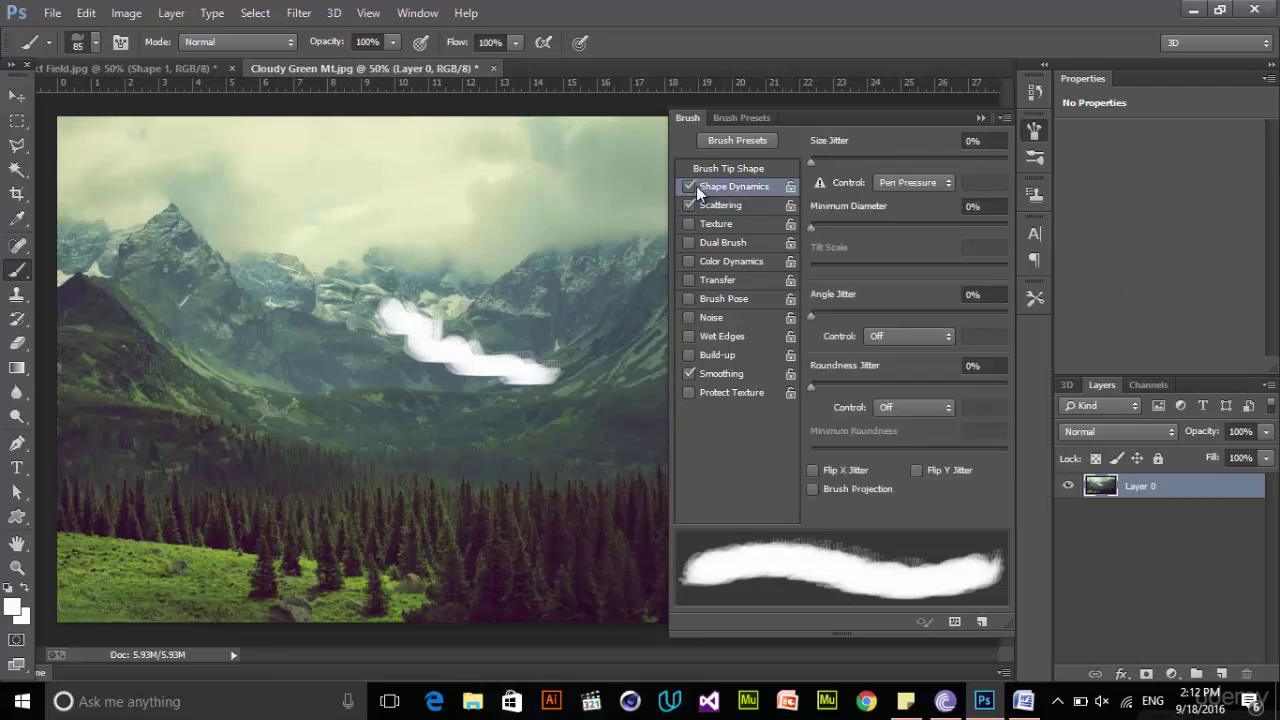
{"action": "left_click_drag", "start_coordinate": [840, 166], "coordinate": [1091, 156]}
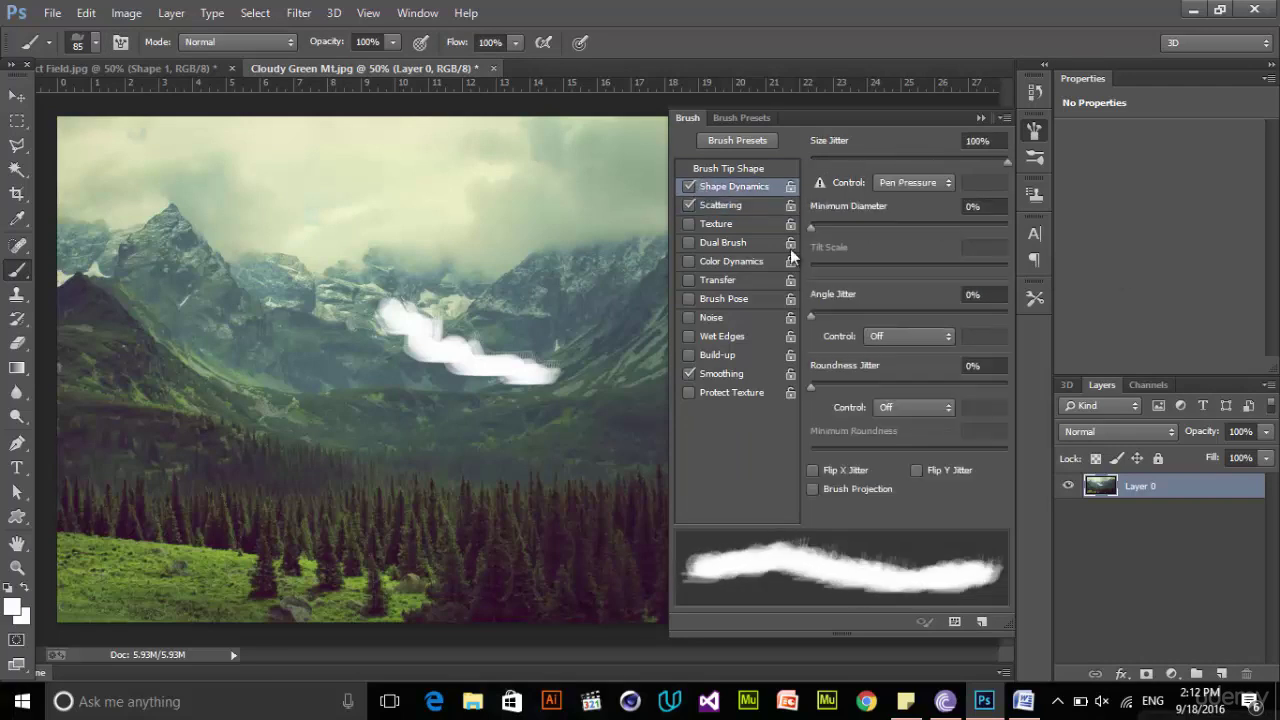
{"action": "mouse_move", "coordinate": [826, 221]}
{"action": "left_mouse_down"}
{"action": "mouse_move", "coordinate": [950, 233]}
{"action": "mouse_move", "coordinate": [956, 247]}
{"action": "mouse_move", "coordinate": [758, 258]}
{"action": "left_mouse_up"}
{"action": "left_click_drag", "start_coordinate": [824, 315], "coordinate": [952, 313]}
{"action": "left_click_drag", "start_coordinate": [826, 385], "coordinate": [1184, 375]}
{"action": "mouse_move", "coordinate": [858, 452]}
{"action": "left_mouse_down"}
{"action": "mouse_move", "coordinate": [955, 450]}
{"action": "mouse_move", "coordinate": [689, 489]}
{"action": "left_mouse_up"}
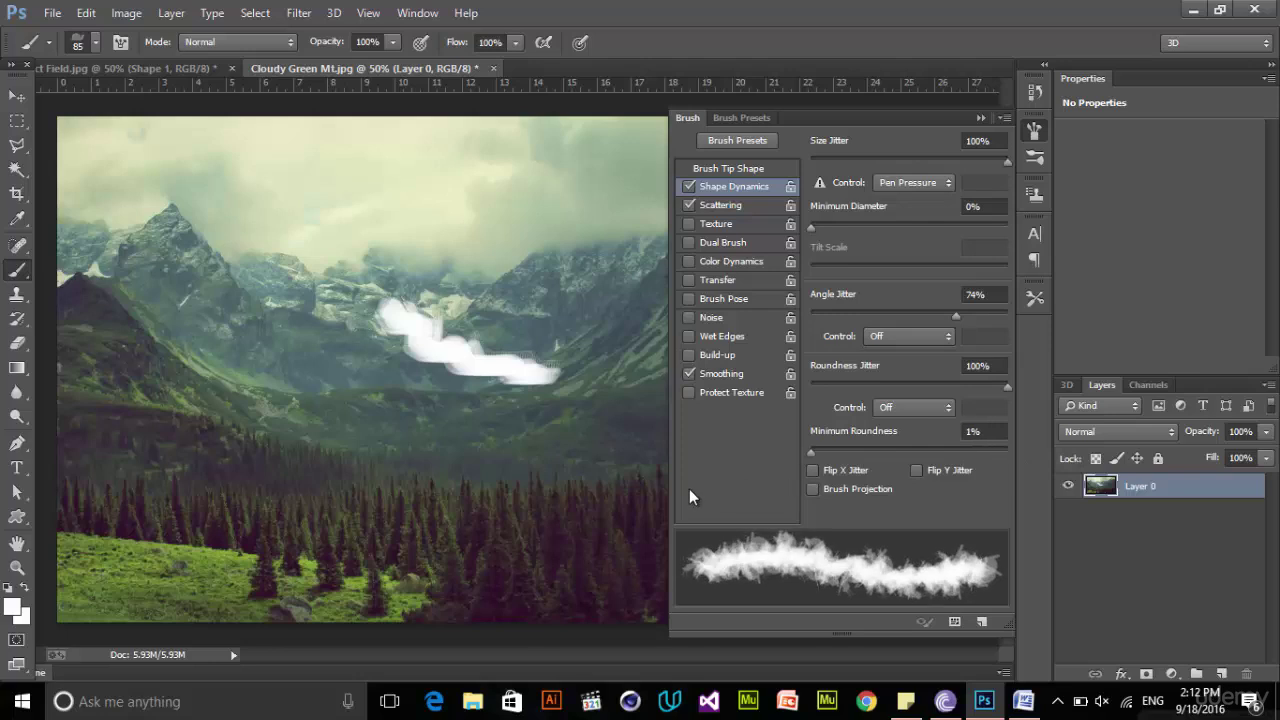
- Set Scattering to 205% scatter, count 1 and 17% count jitter, then close the Brush panel
{"action": "left_click", "coordinate": [718, 206]}
{"action": "left_click", "coordinate": [751, 118]}
{"action": "left_click", "coordinate": [688, 119]}
{"action": "left_click_drag", "start_coordinate": [836, 228], "coordinate": [800, 245]}
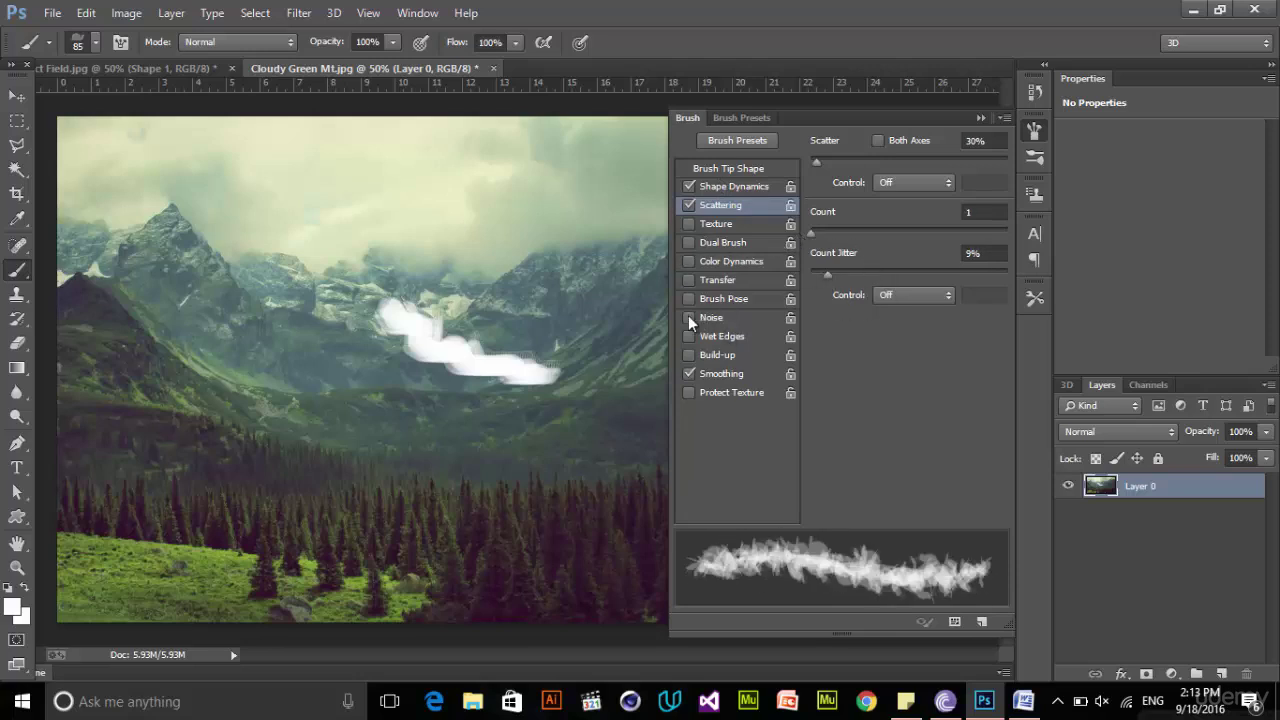
{"action": "left_click_drag", "start_coordinate": [828, 168], "coordinate": [855, 166]}
{"action": "left_click", "coordinate": [844, 268]}
{"action": "left_click_drag", "start_coordinate": [850, 238], "coordinate": [803, 250]}
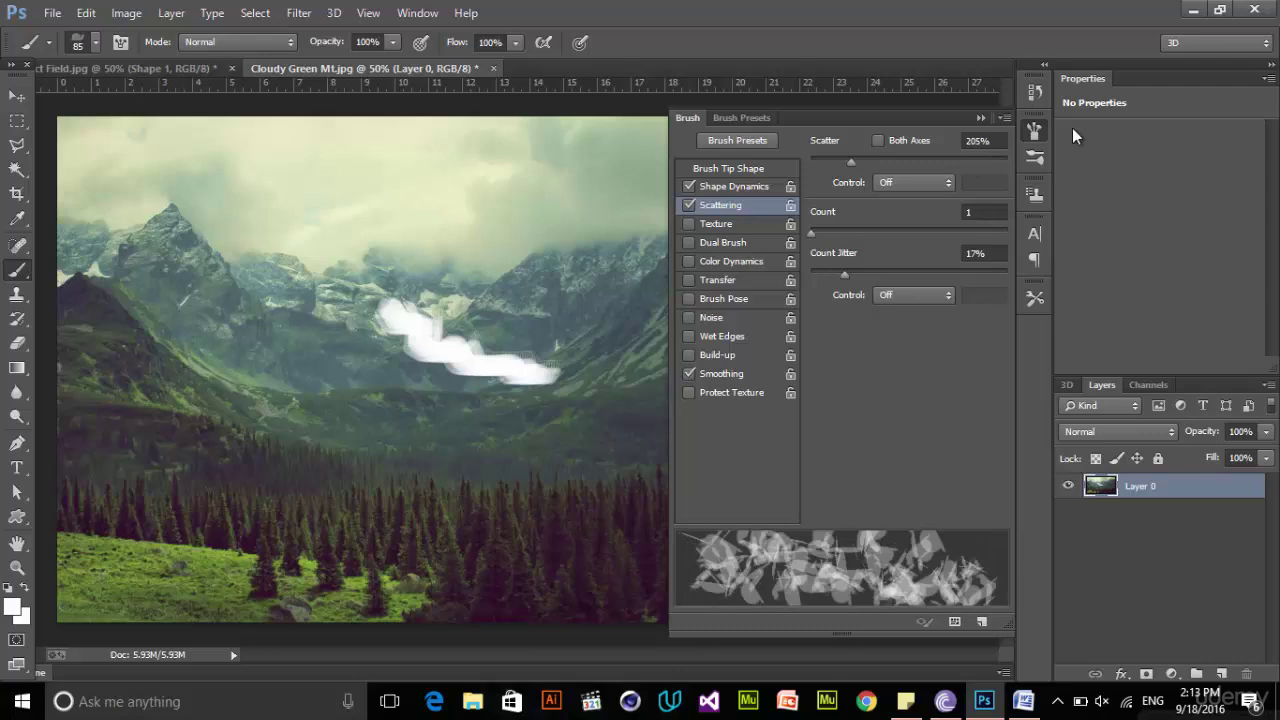
{"action": "left_click", "coordinate": [1032, 130]}
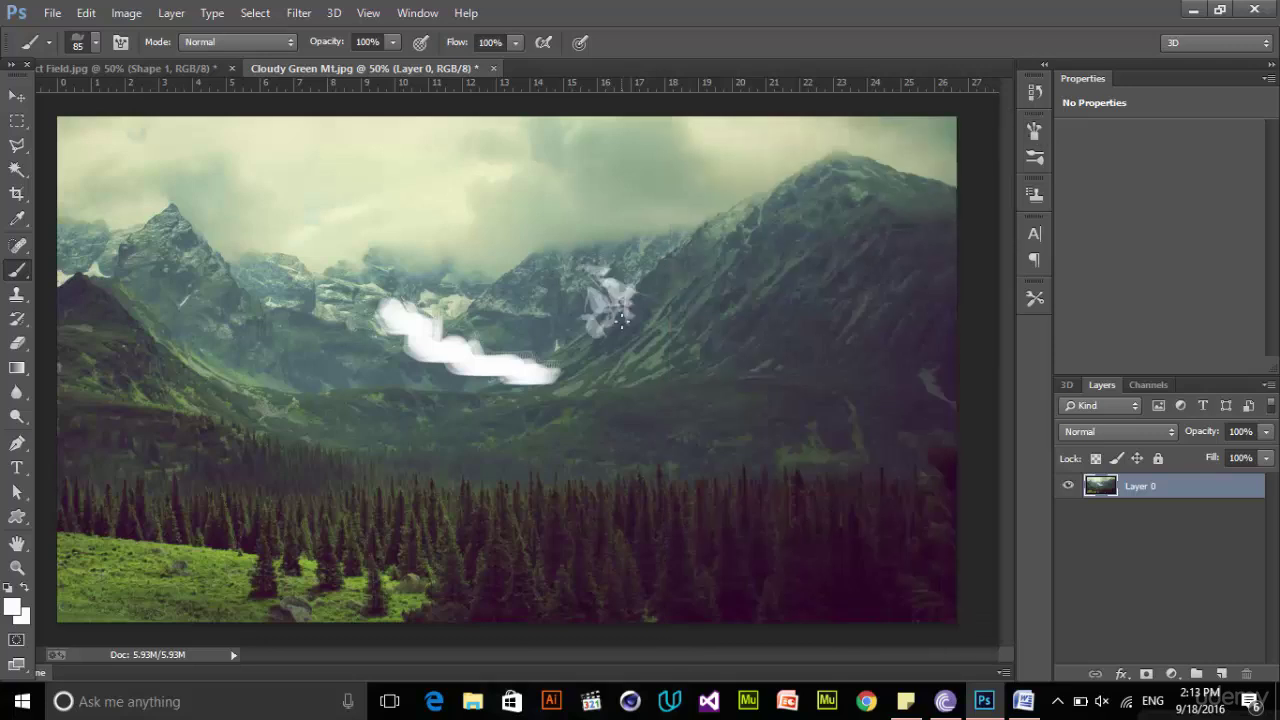